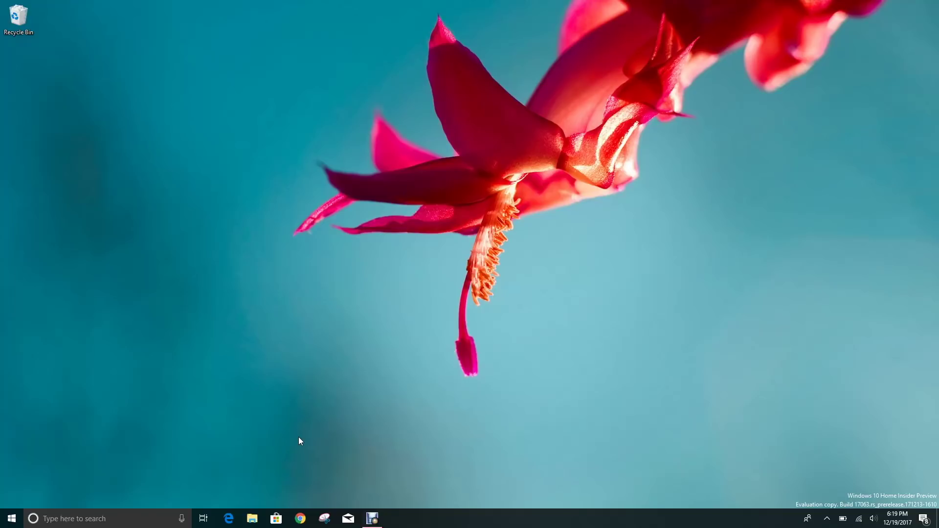
Step: Open neowin.net in Edge and scroll through its front page
click(229, 519)
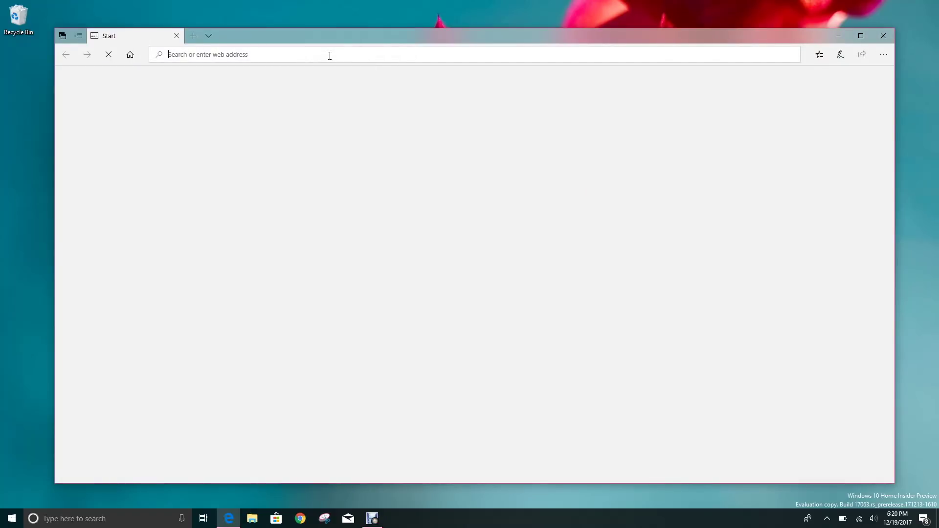
text(neowin.net/)
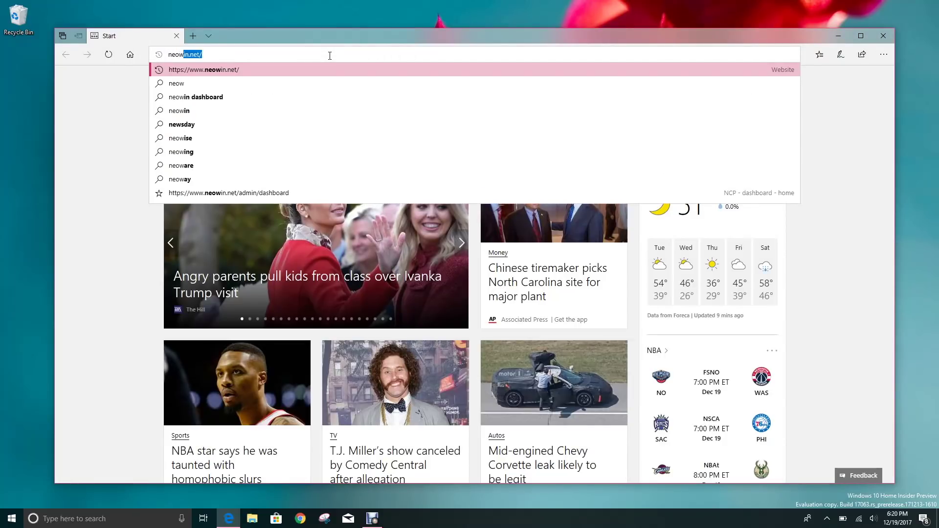
key(Return)
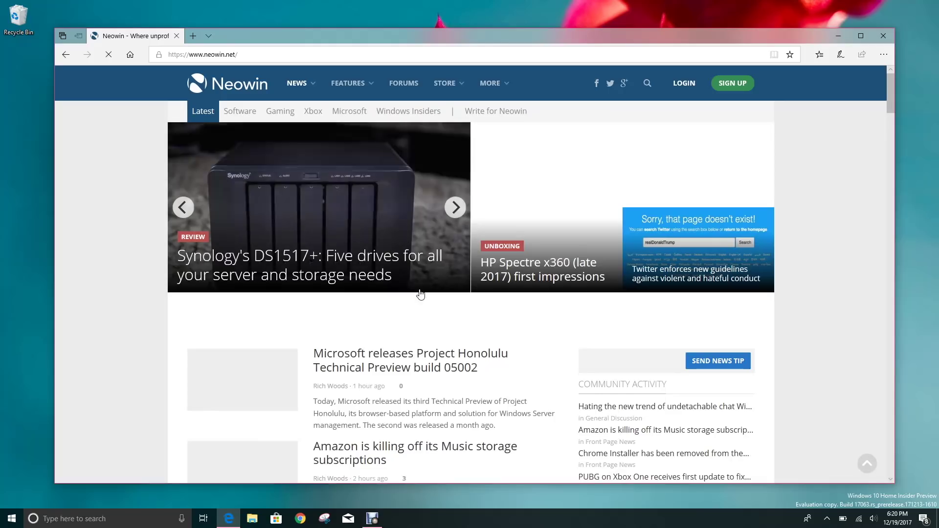
scroll(440, 318, down, 10)
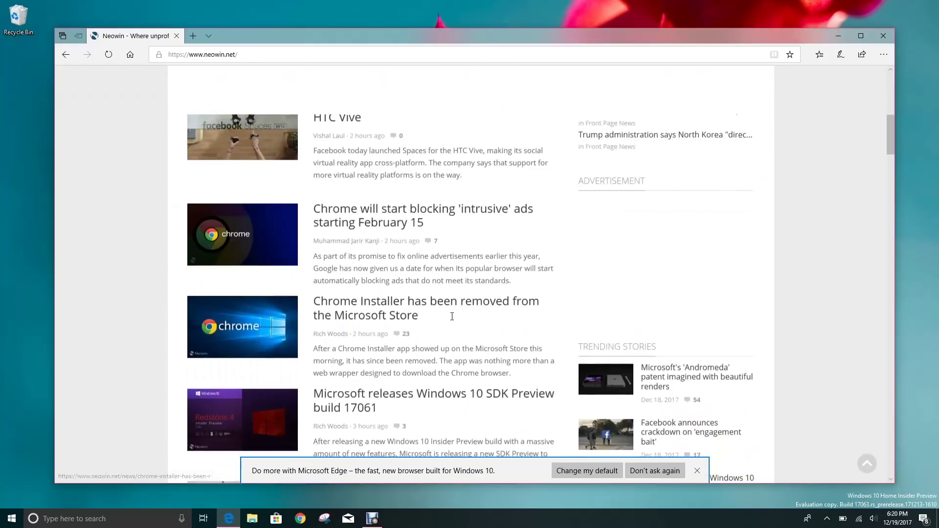
scroll(453, 320, down, 10)
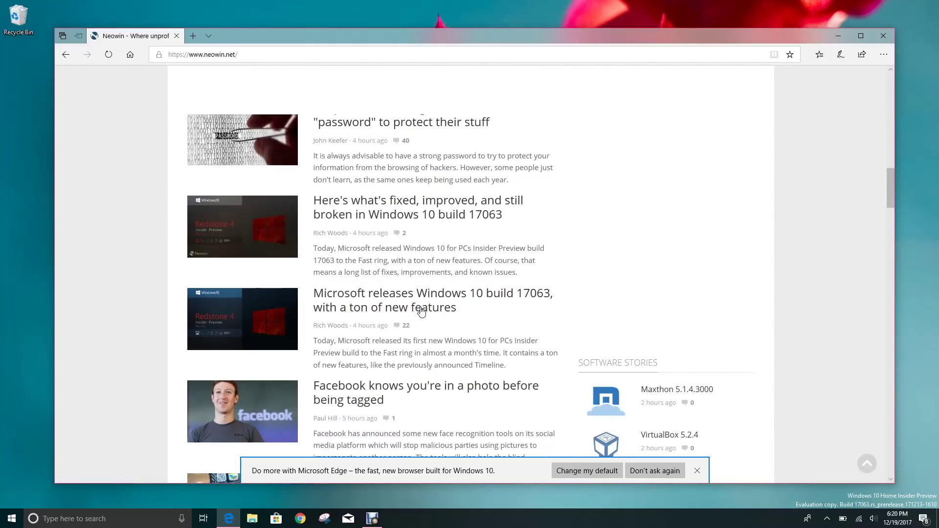
Step: Read Neowin's Windows 10 build 17063 article, then close Edge
click(399, 306)
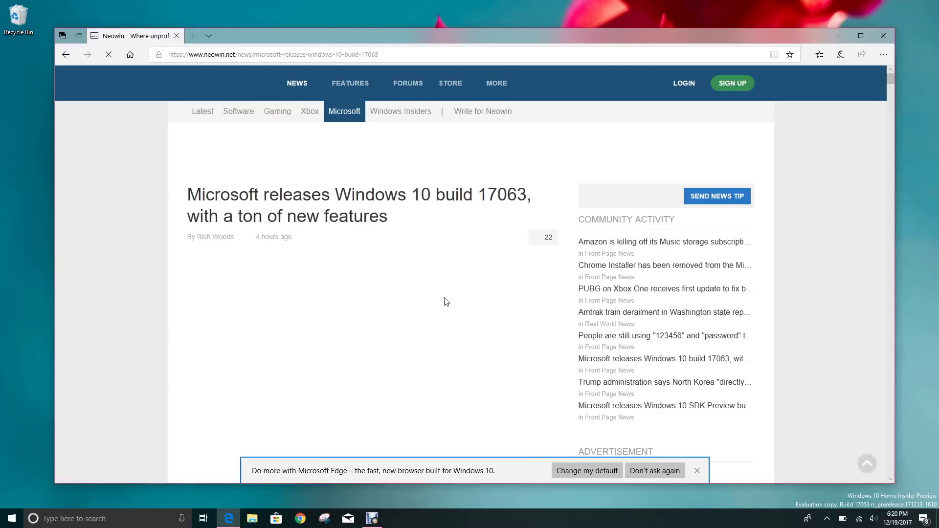
scroll(446, 302, down, 20)
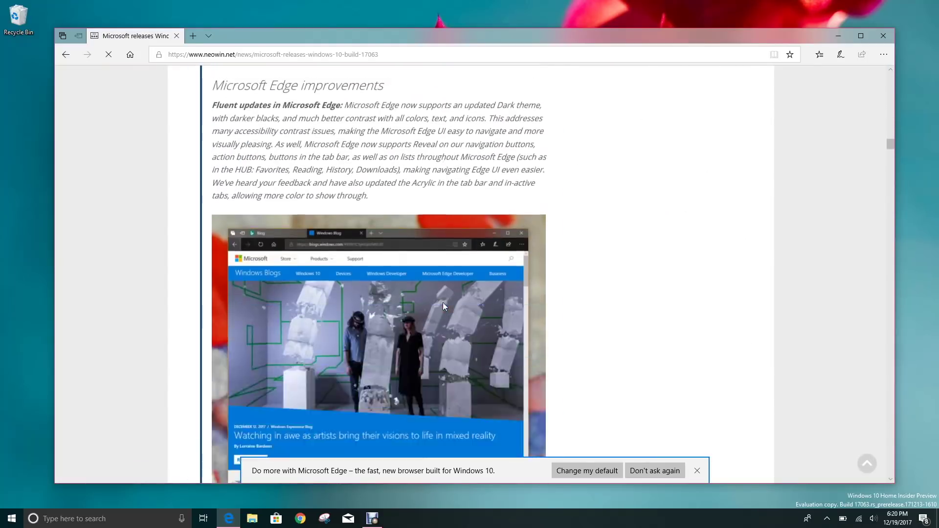
scroll(444, 305, down, 10)
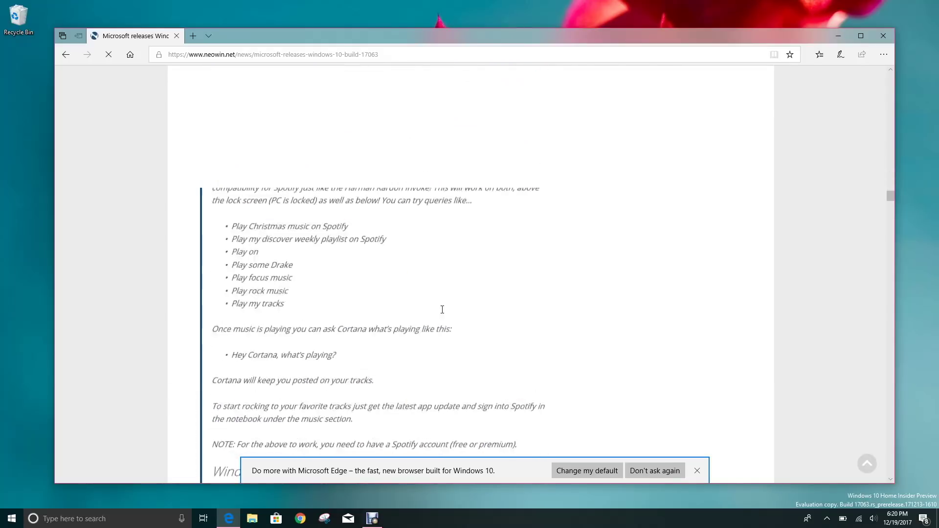
scroll(441, 309, down, 15)
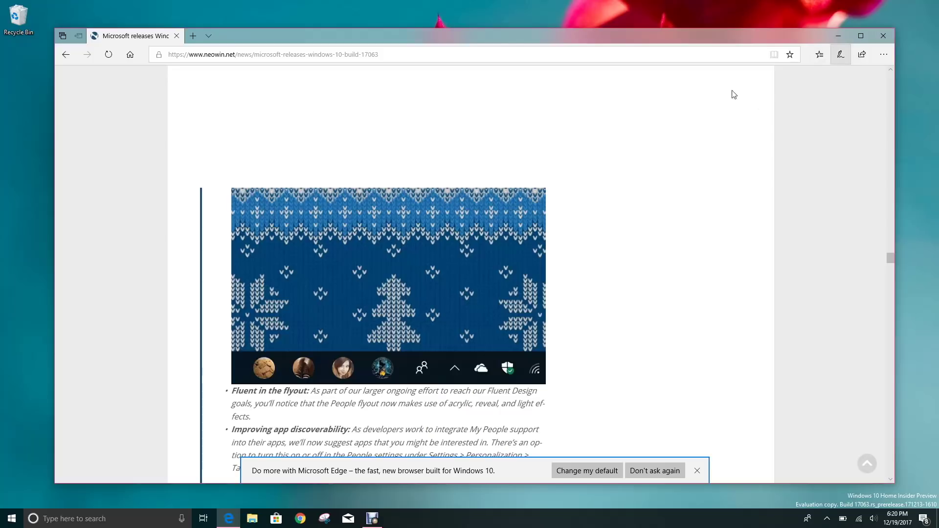
click(840, 54)
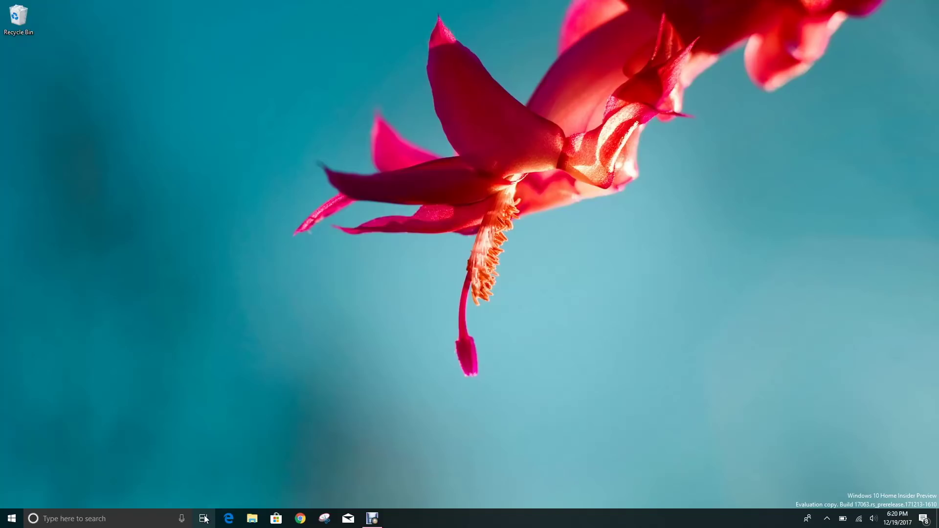
Step: Remove the Excel PR contacts card from Timeline and resume the Windows Blog activity
click(203, 519)
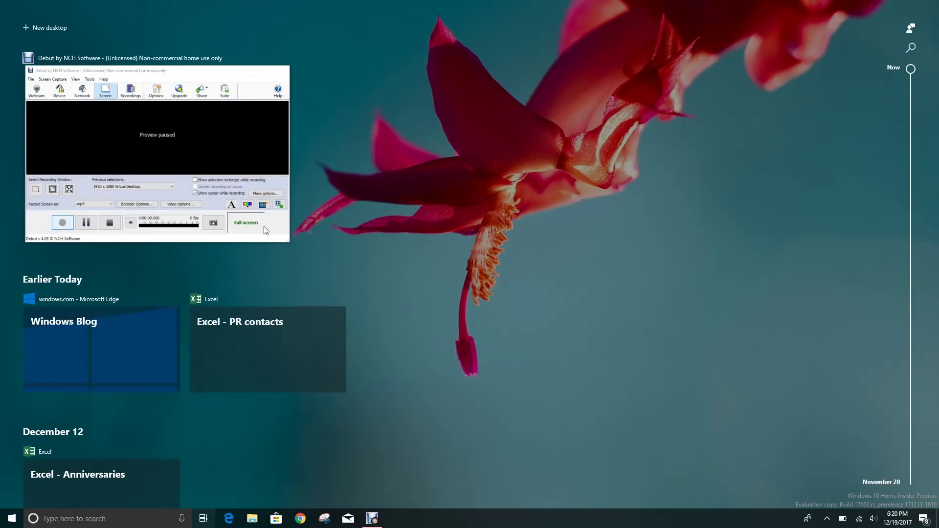
scroll(412, 344, down, 3)
scroll(412, 344, down, 2)
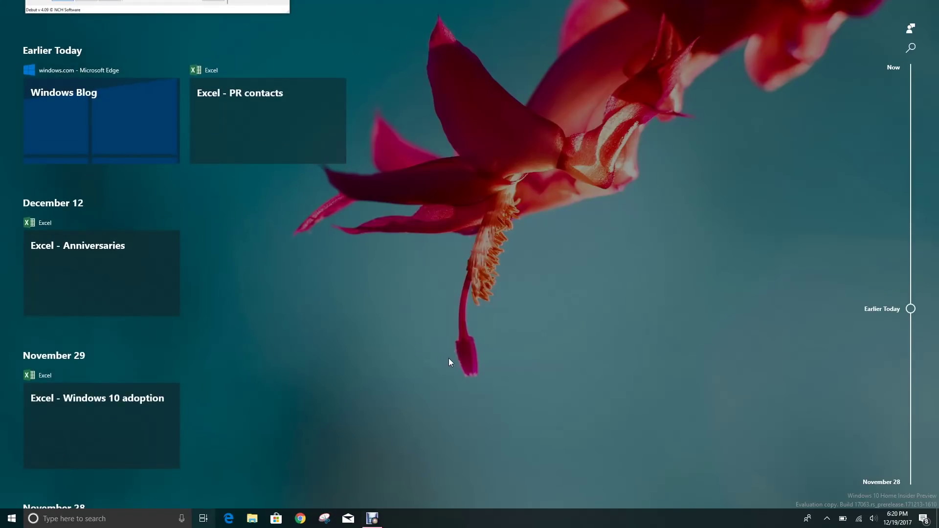
scroll(459, 368, up, 5)
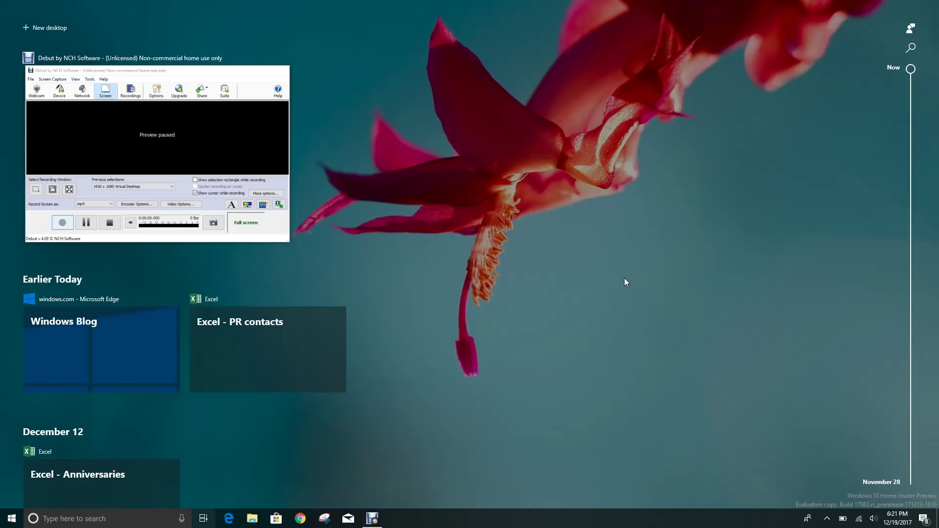
right_click(298, 346)
click(325, 365)
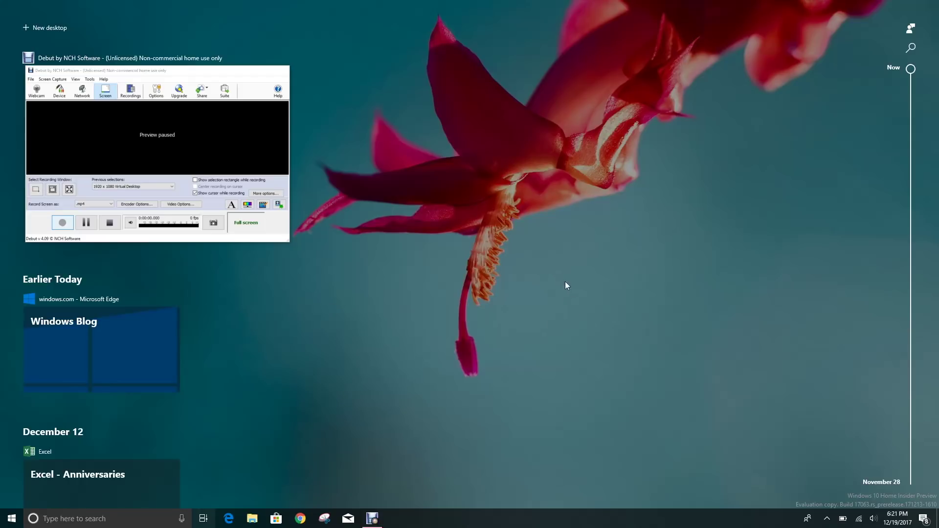
click(140, 357)
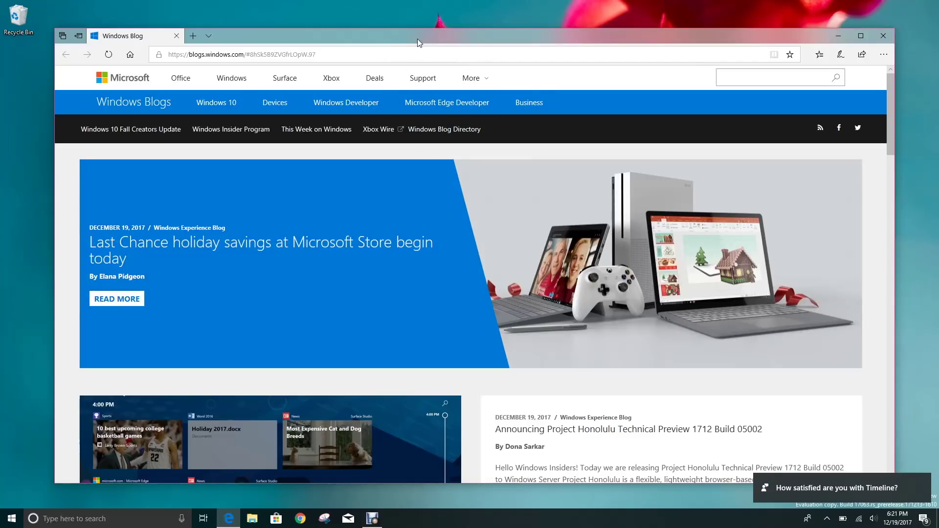
Step: Nudge the Windows Blog Edge window aside, then close it
mouse_move(418, 41)
mouse_down()
mouse_move(443, 48)
mouse_move(407, 39)
mouse_up()
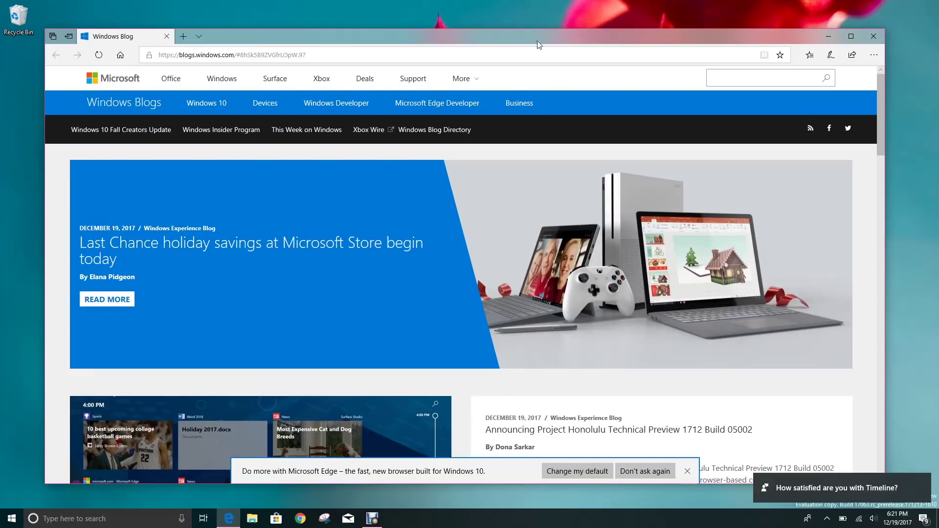
click(875, 39)
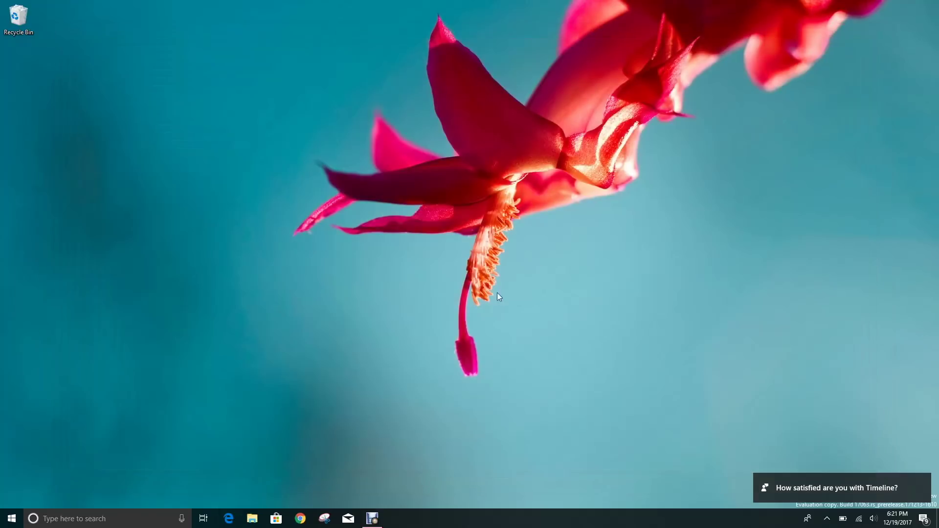
Step: Launch Settings from Start, maximize it, then restore it to a smaller window
click(12, 519)
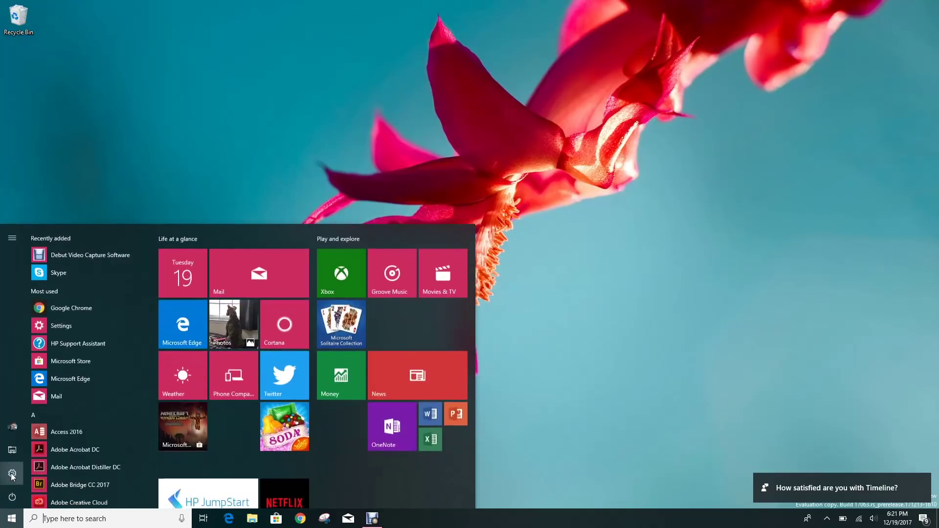
click(12, 474)
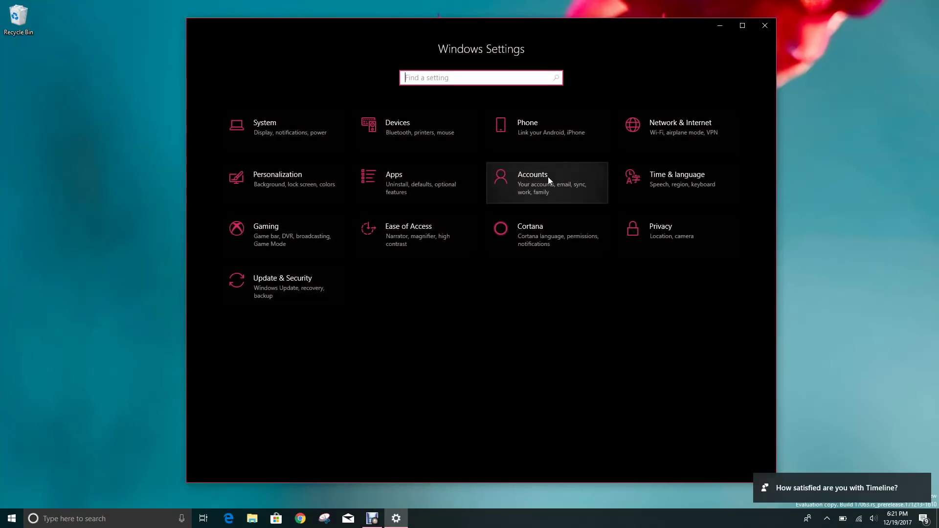
click(743, 26)
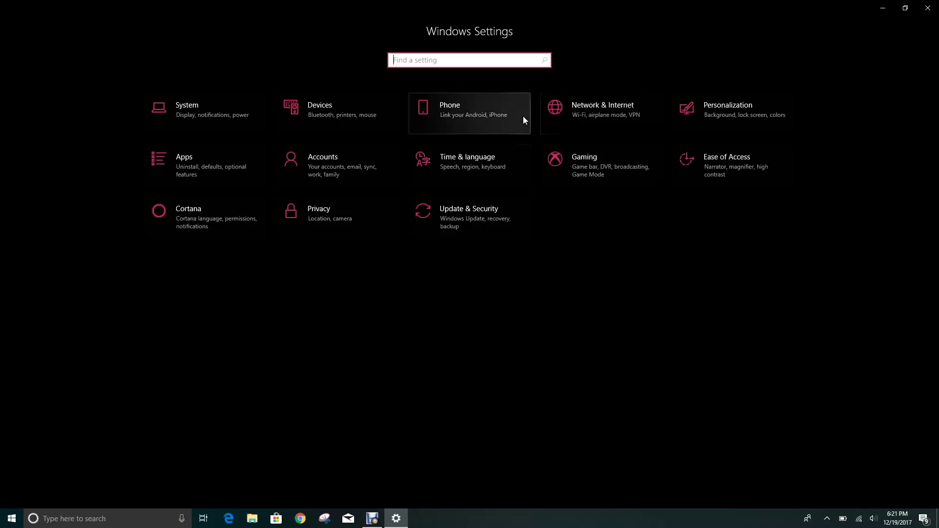
click(900, 8)
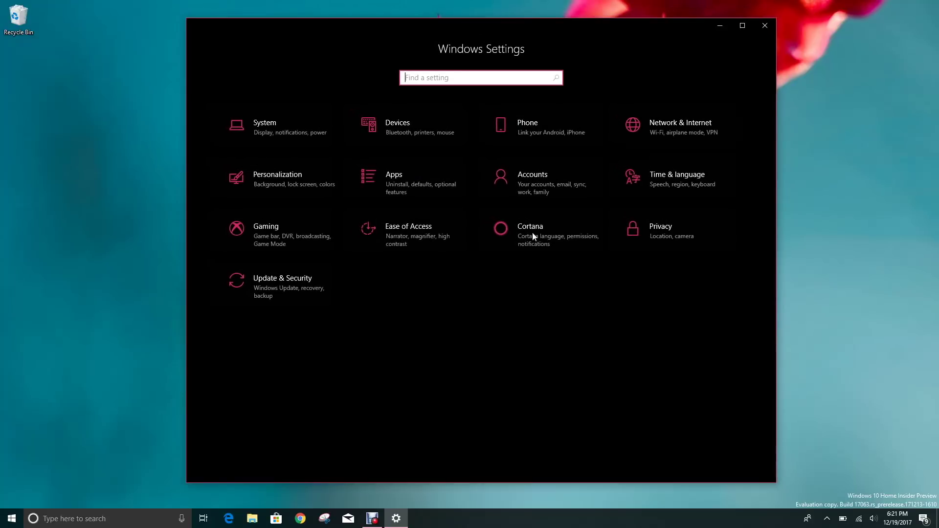
Step: Open and close a browser window, then go to Update & Security
click(229, 519)
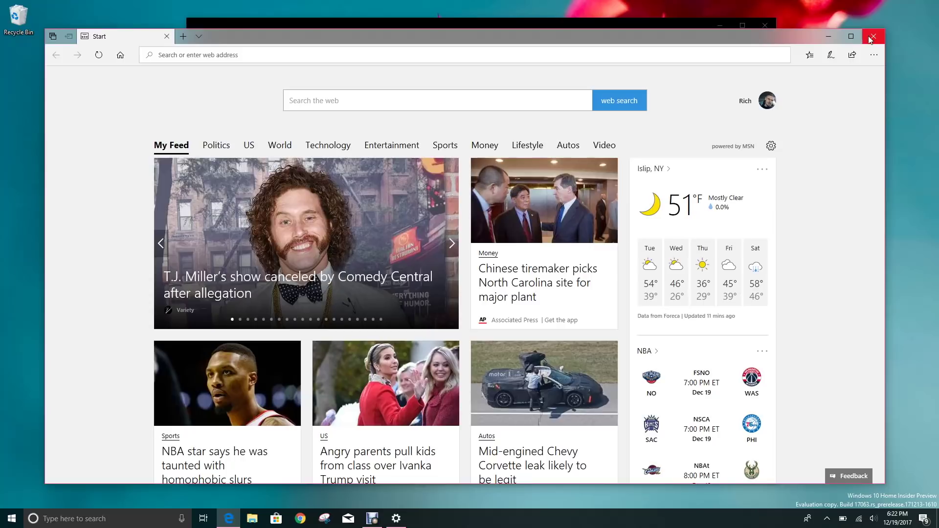
click(863, 38)
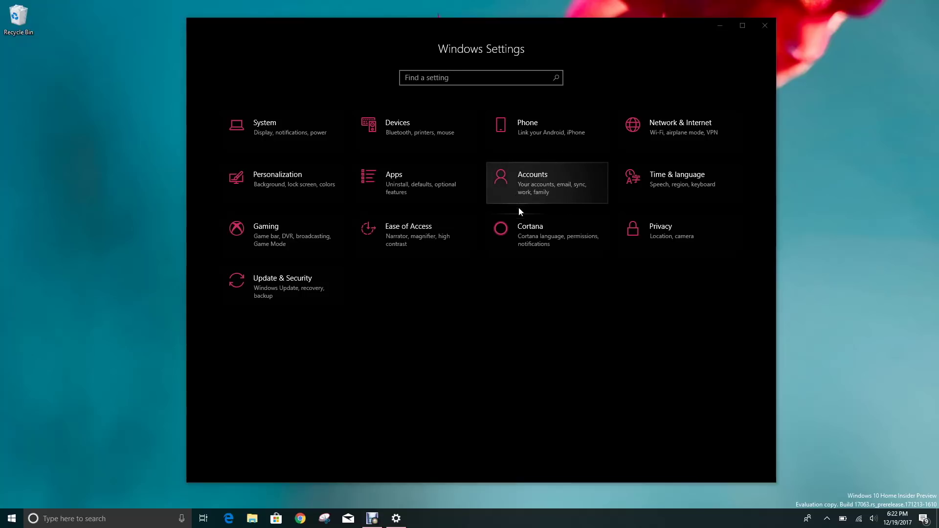
click(307, 292)
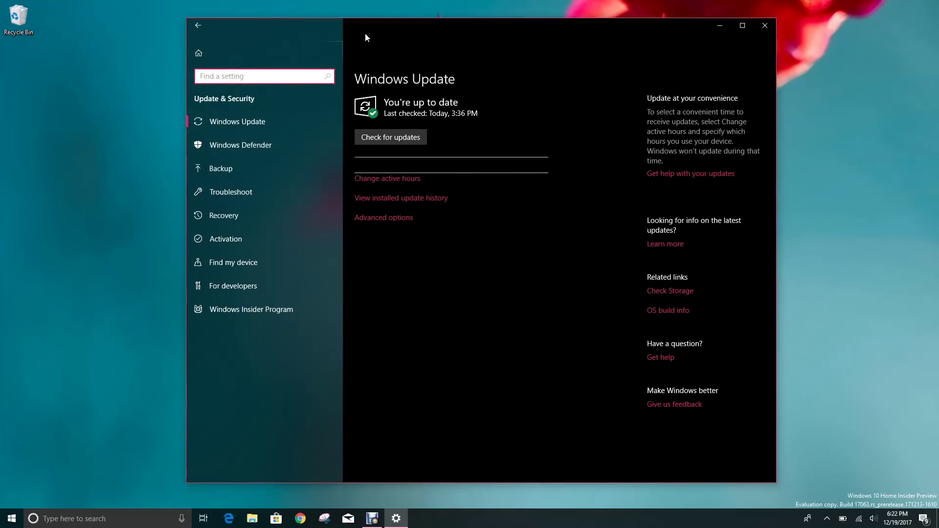
Step: Move Settings right, return to the Settings Home page, then close Settings
drag(442, 34, 519, 43)
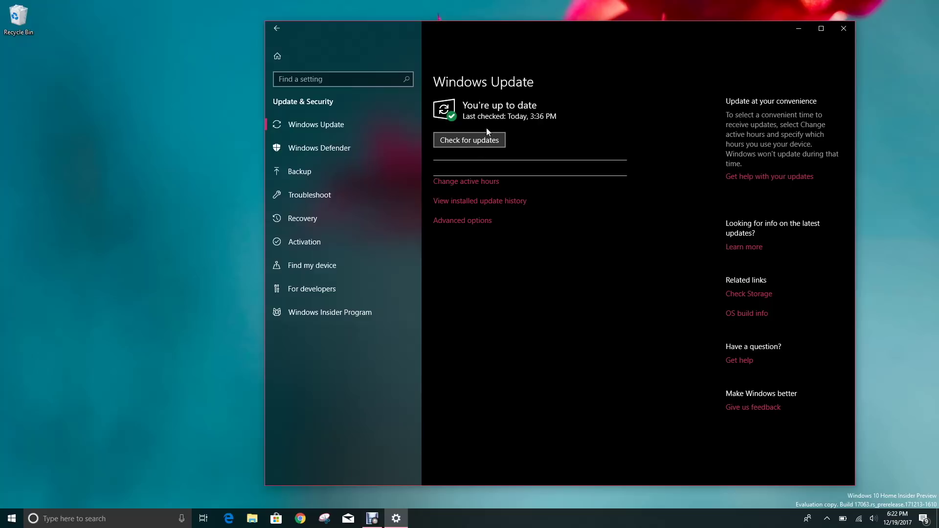
click(285, 57)
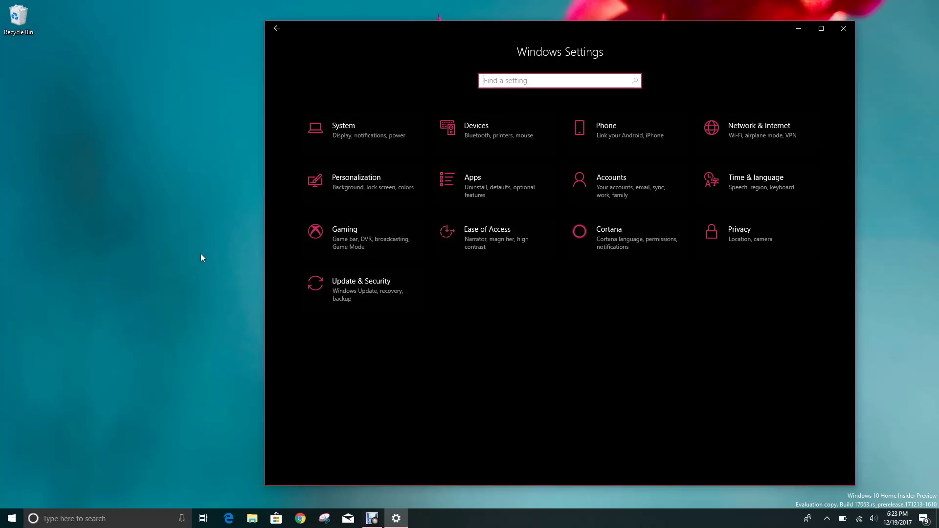
click(842, 28)
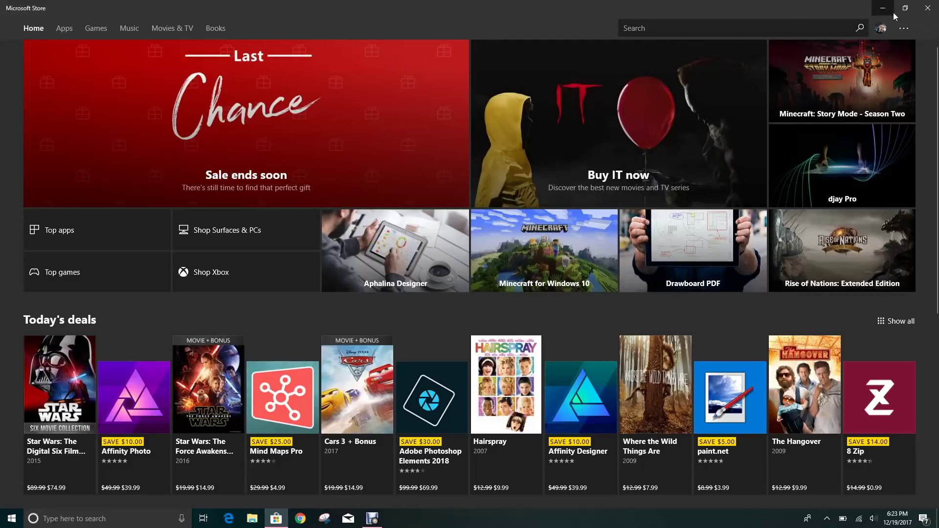
Step: Restore Microsoft Store to a smaller window and start a new Edge window
drag(579, 6, 463, 49)
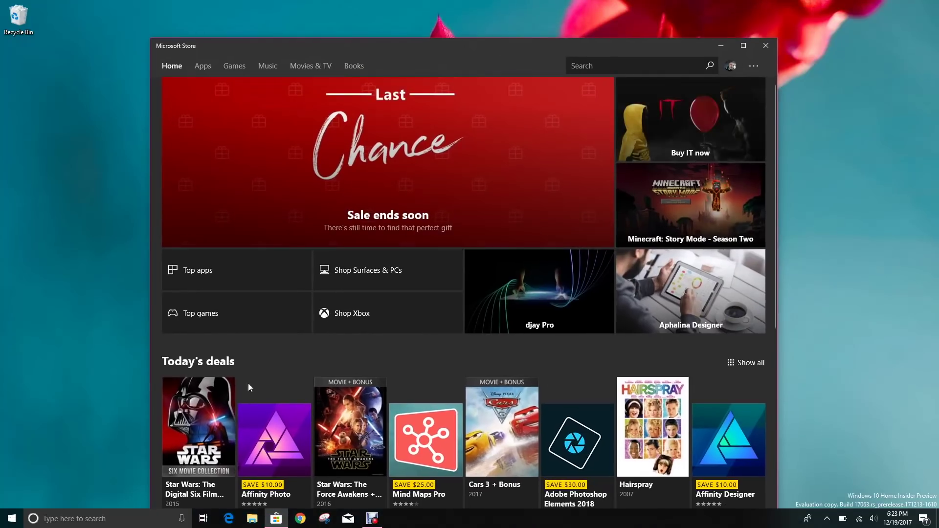
click(227, 519)
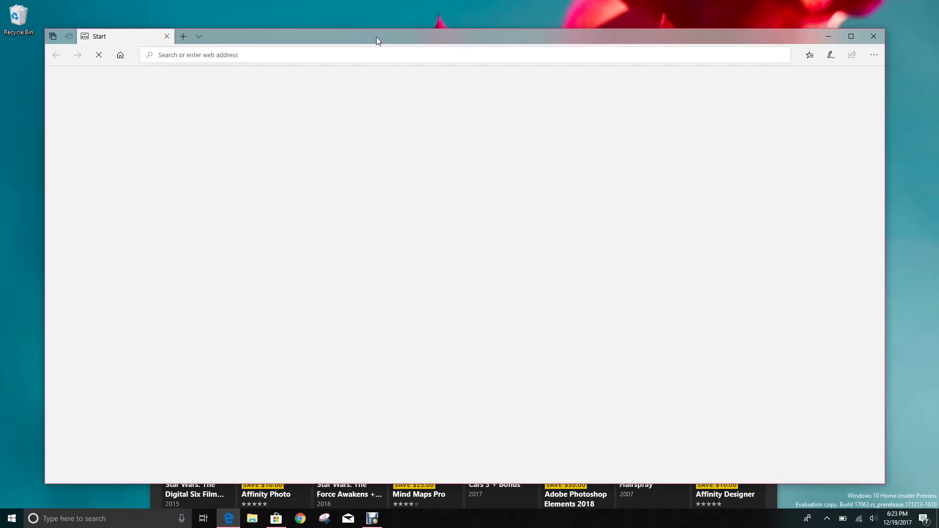
mouse_move(377, 36)
mouse_down()
mouse_move(396, 84)
mouse_move(373, 52)
mouse_up()
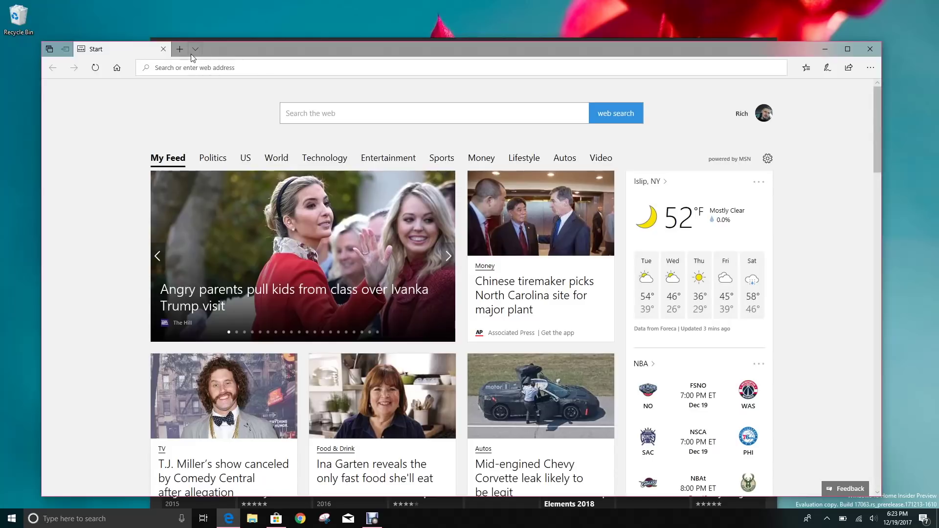
mouse_move(308, 51)
mouse_down()
mouse_move(328, 71)
mouse_move(322, 46)
mouse_up()
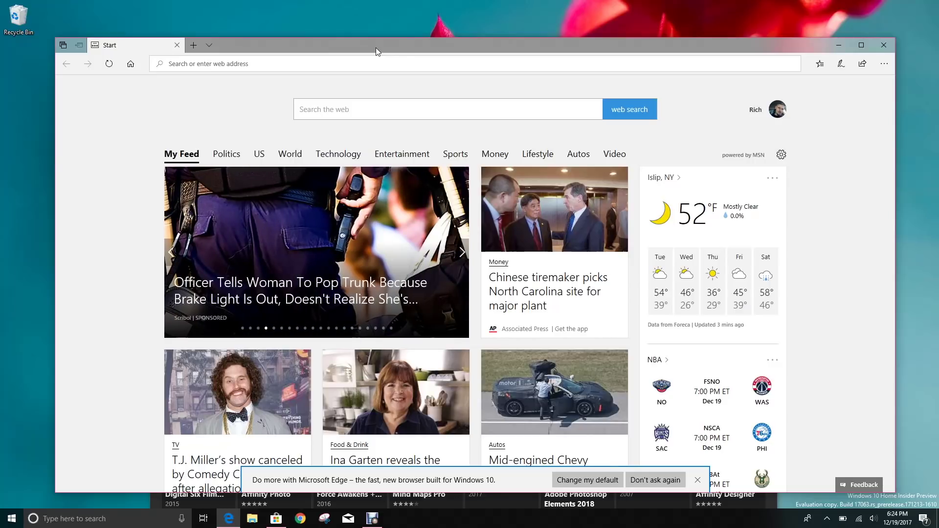
drag(402, 48, 410, 34)
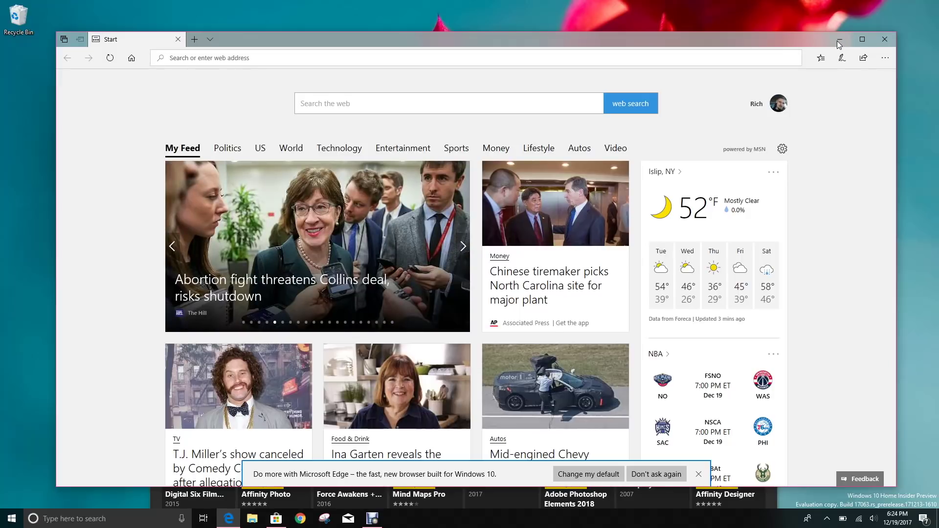
drag(736, 38, 726, 32)
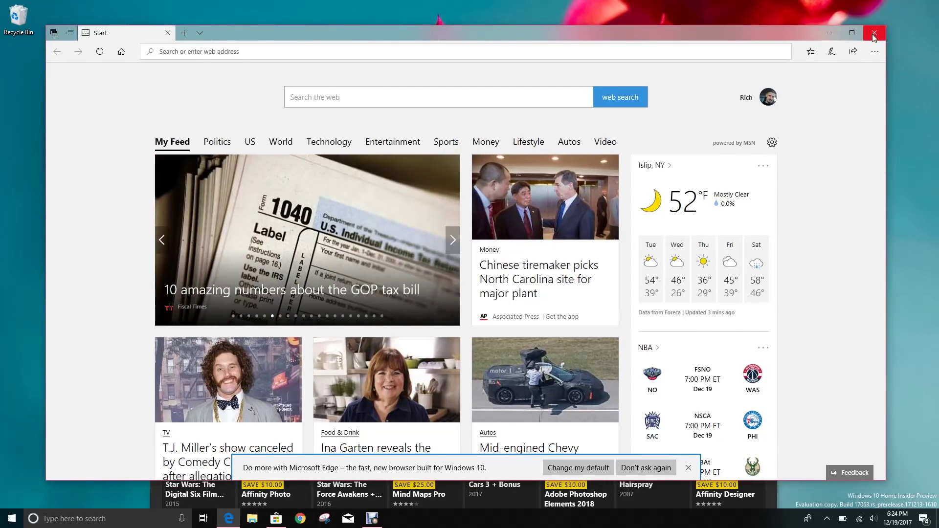
click(875, 34)
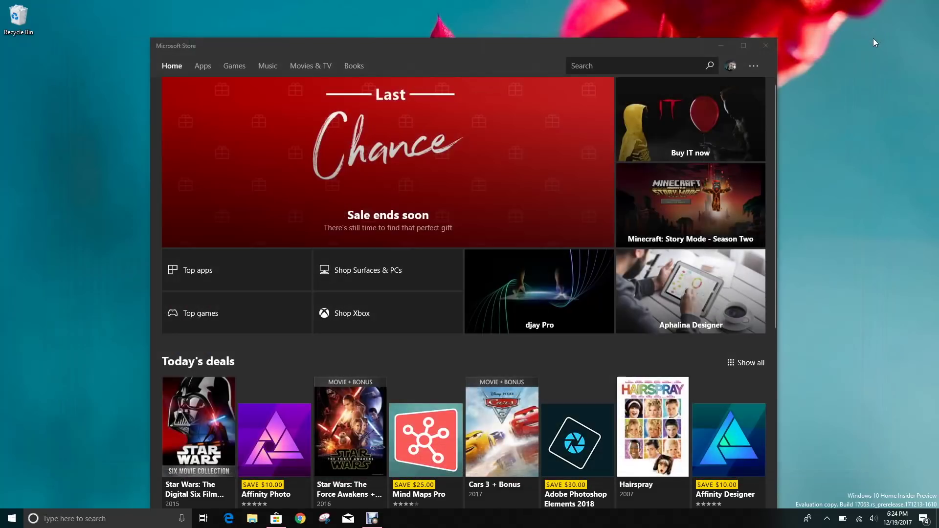
Step: Close the Microsoft Store window, leaving the flower-wallpaper desktop
click(758, 45)
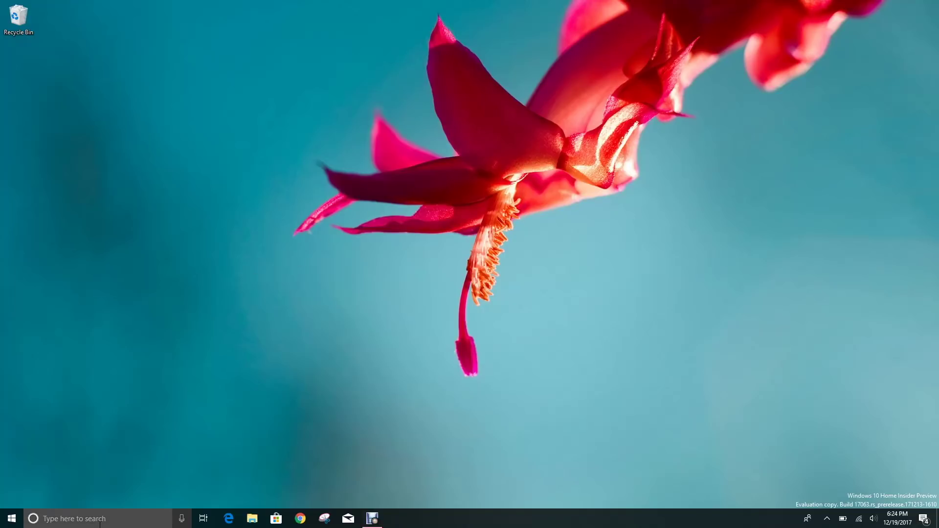
Step: Summon Cortana with Win+C and browse Notebook's Manage Skills tab showing Capital One
key(super+c)
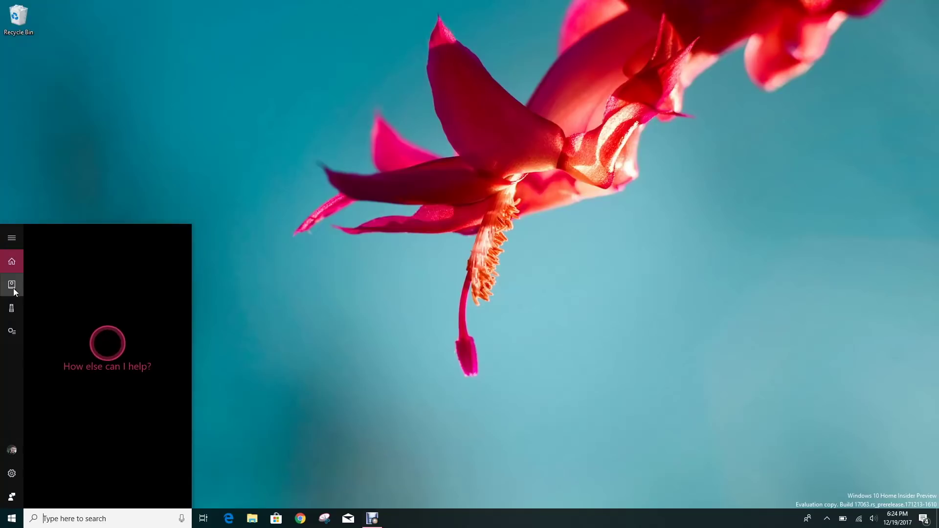
click(11, 285)
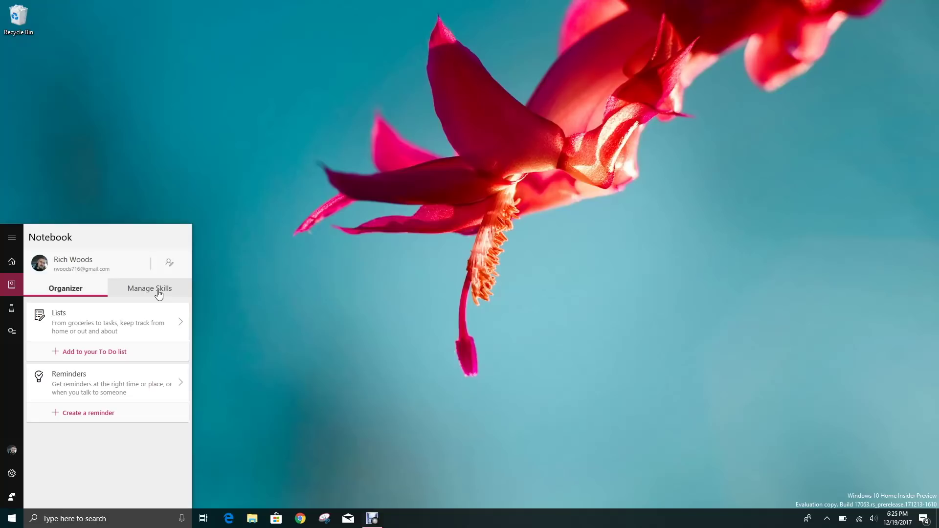
click(157, 292)
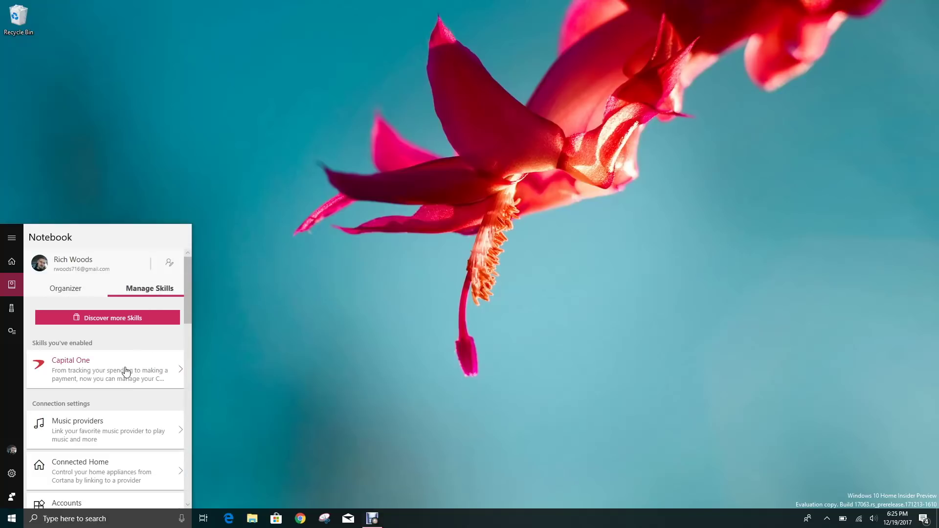
scroll(142, 357, down, 2)
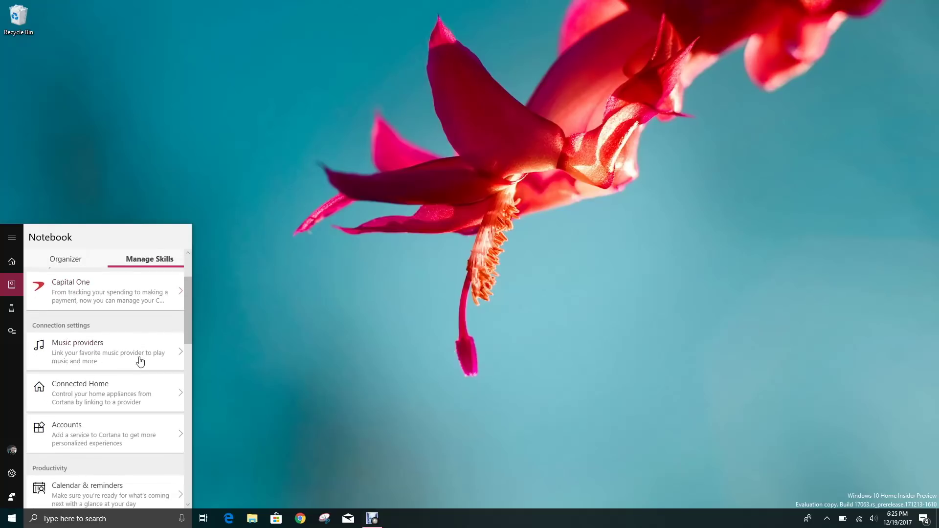
scroll(131, 424, down, 5)
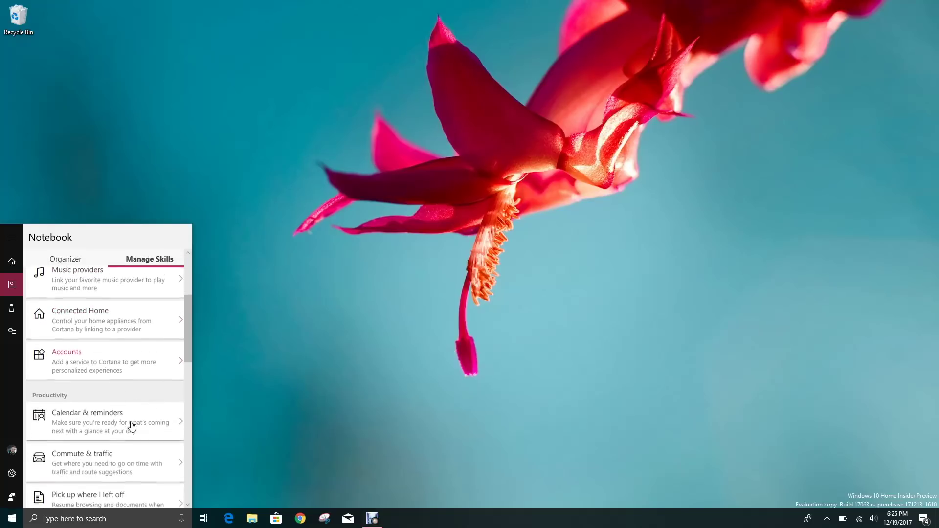
scroll(132, 423, down, 8)
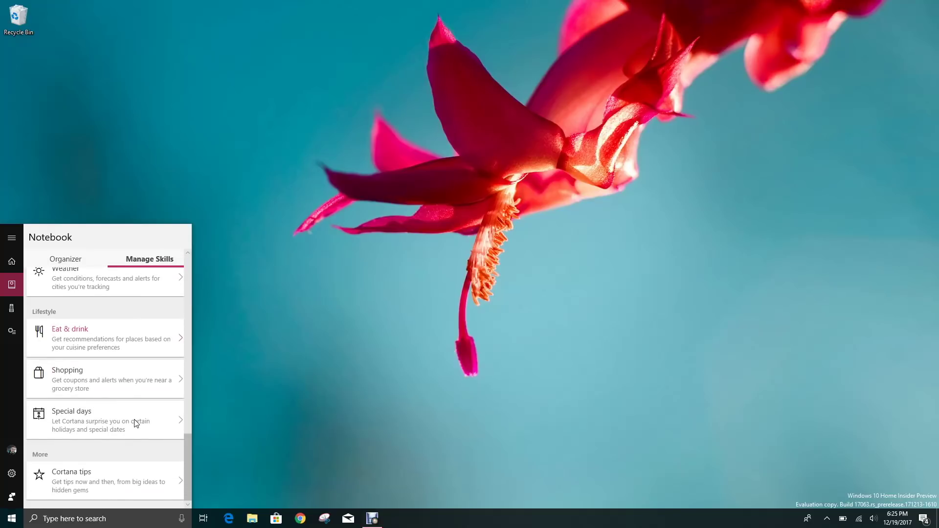
scroll(136, 423, up, 7)
scroll(136, 423, up, 6)
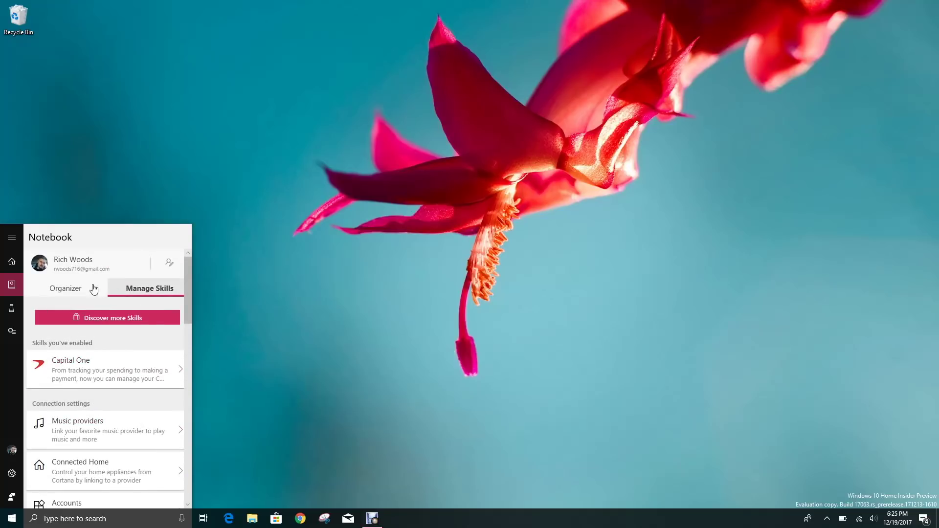
Step: Open Cortana Lists to view the Holiday, Grocery, Shopping and To Do lists
click(12, 331)
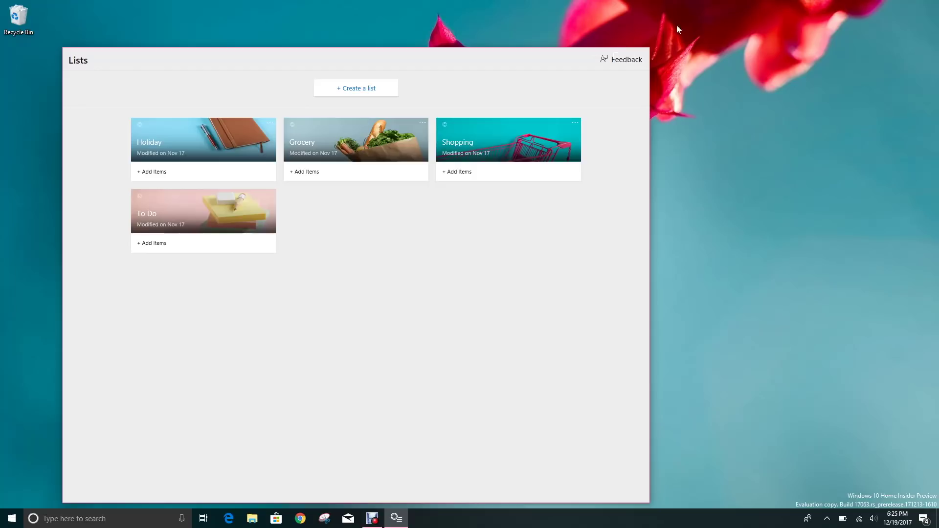
Step: Close Lists and attempt a voice request to Cortana, then dismiss the panel
click(639, 56)
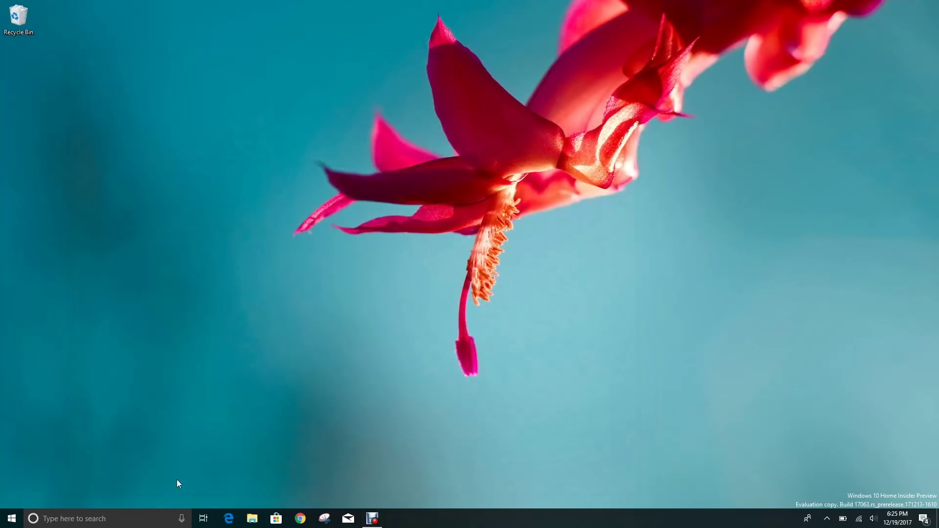
click(181, 519)
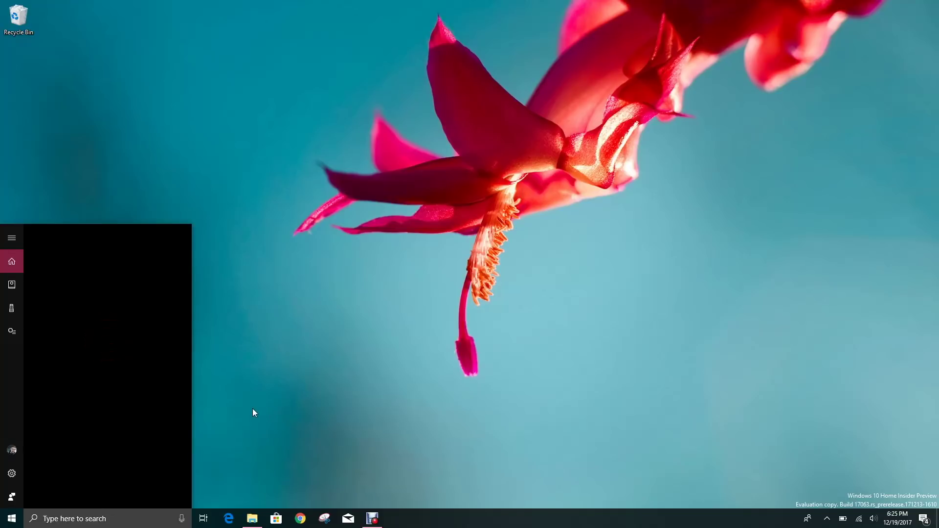
click(182, 519)
click(182, 520)
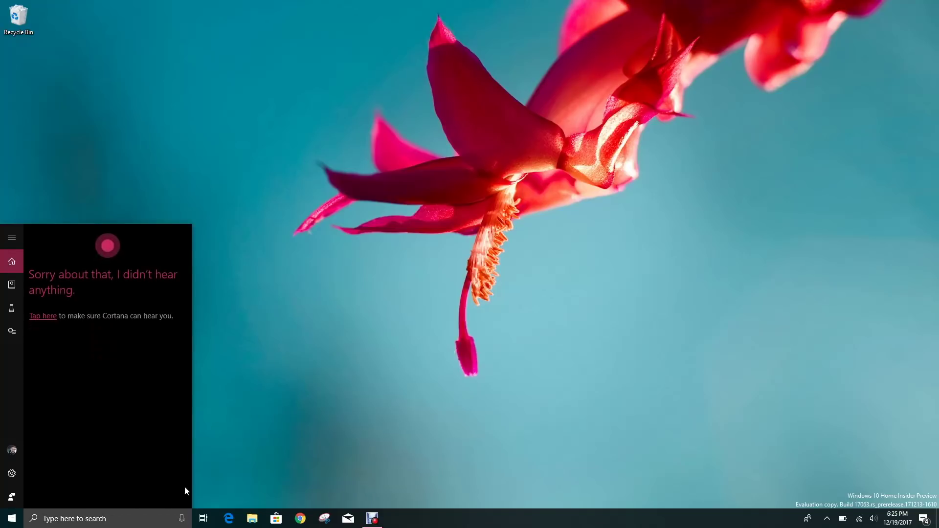
click(45, 317)
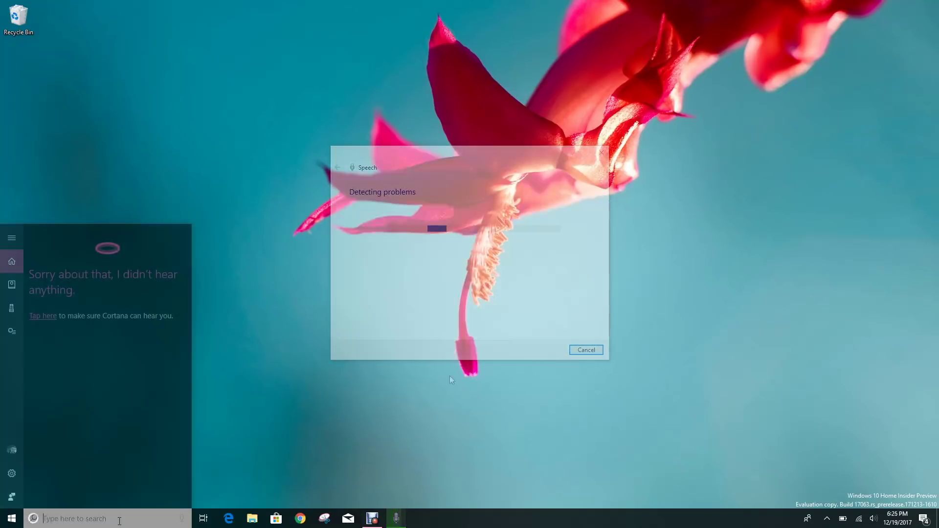
Step: Ask Cortana to 'play christmas music on spotify', then close the Spotify Music store page
text(play)
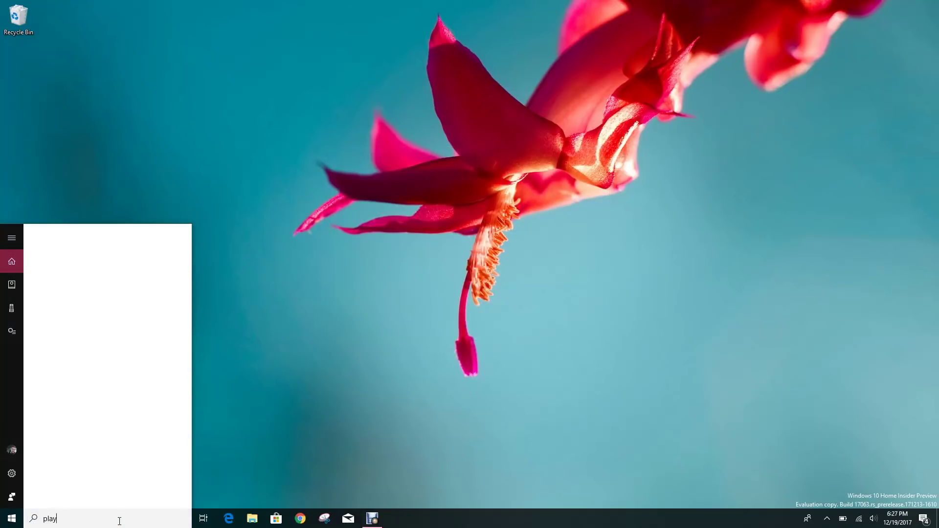
text( christmas music on spotify)
key(Return)
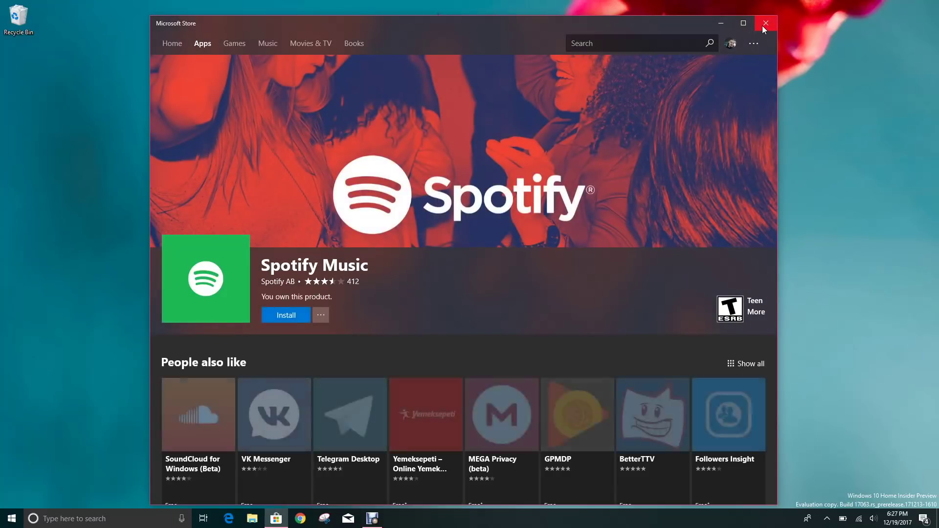
click(762, 26)
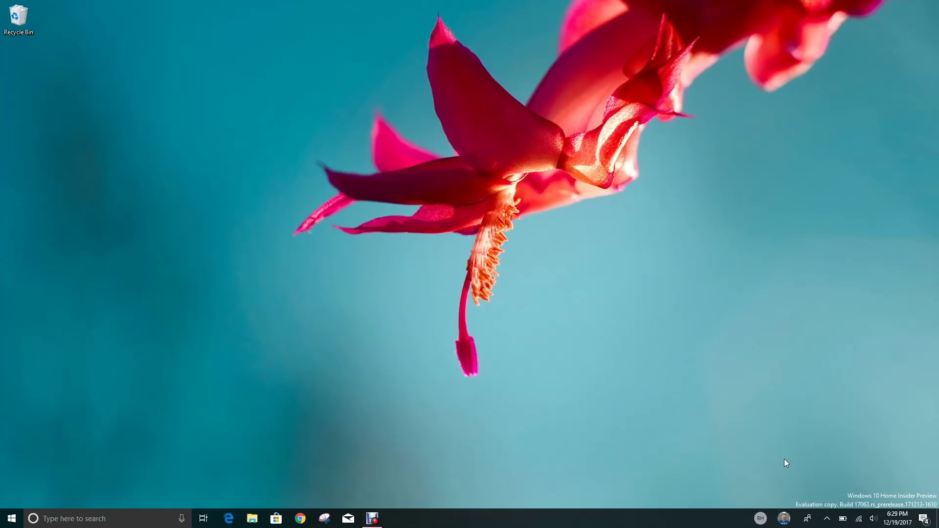
Step: Drag one pinned taskbar contact past the other, then open and close its People flyout
drag(785, 521, 756, 519)
click(784, 519)
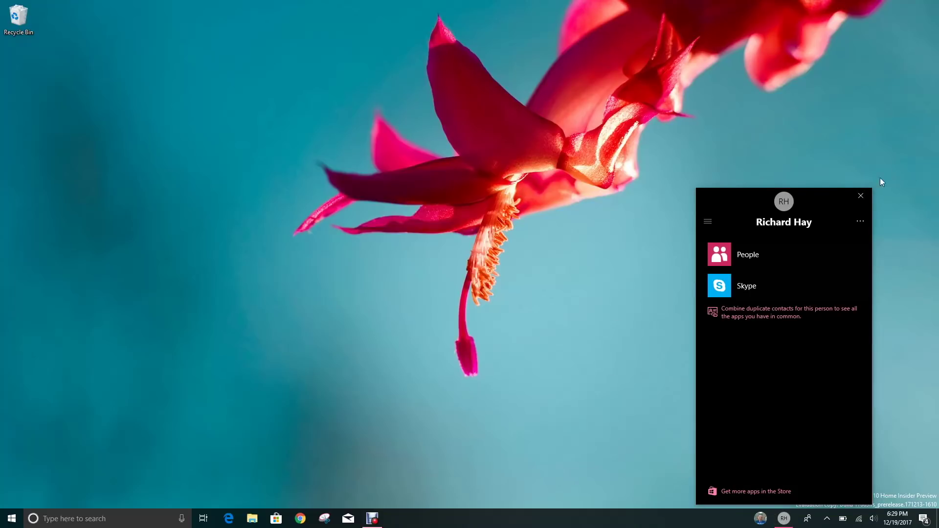
click(862, 198)
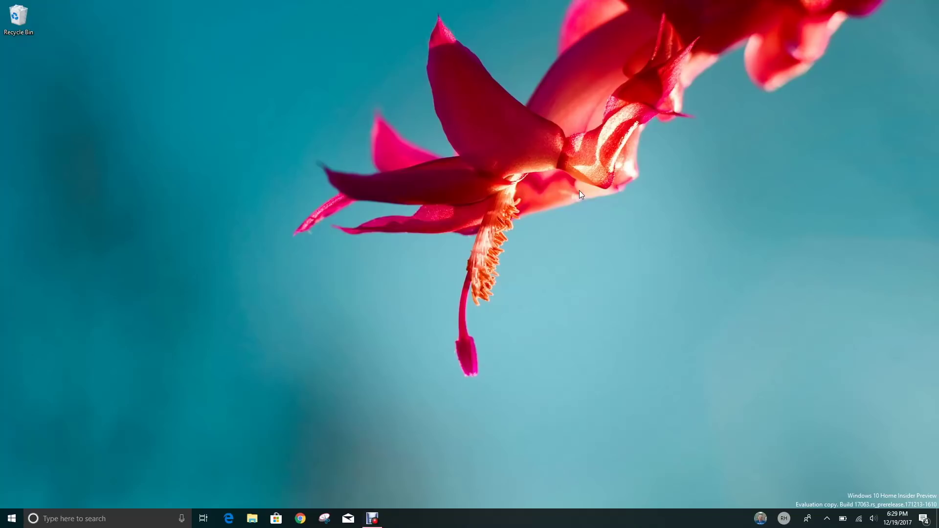
click(11, 519)
Step: Set Personalization > Taskbar's 'Choose how many contacts to show' to 1, then close Settings
click(11, 473)
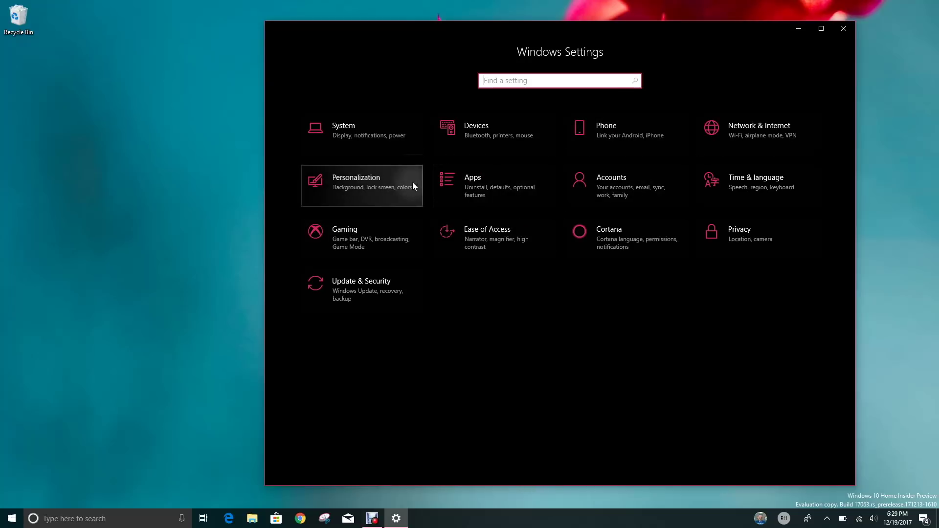
click(346, 198)
click(341, 243)
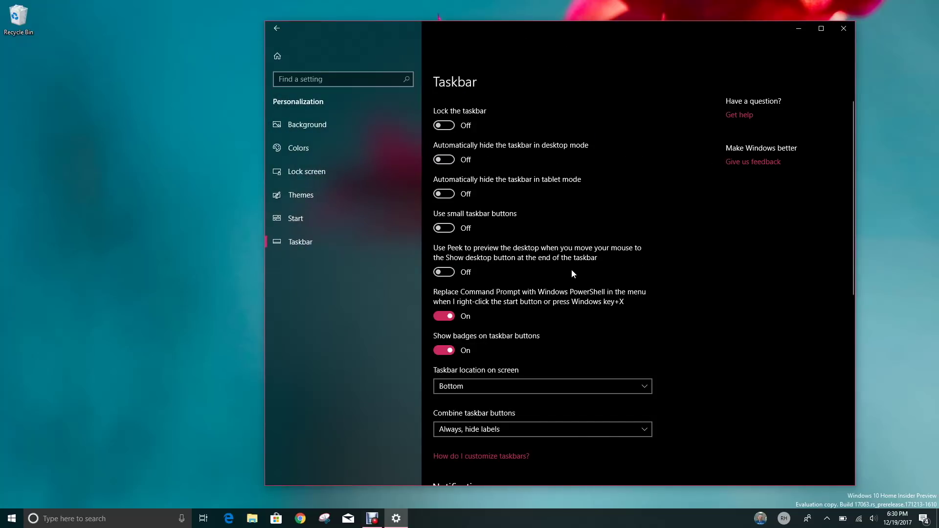
scroll(535, 267, down, 10)
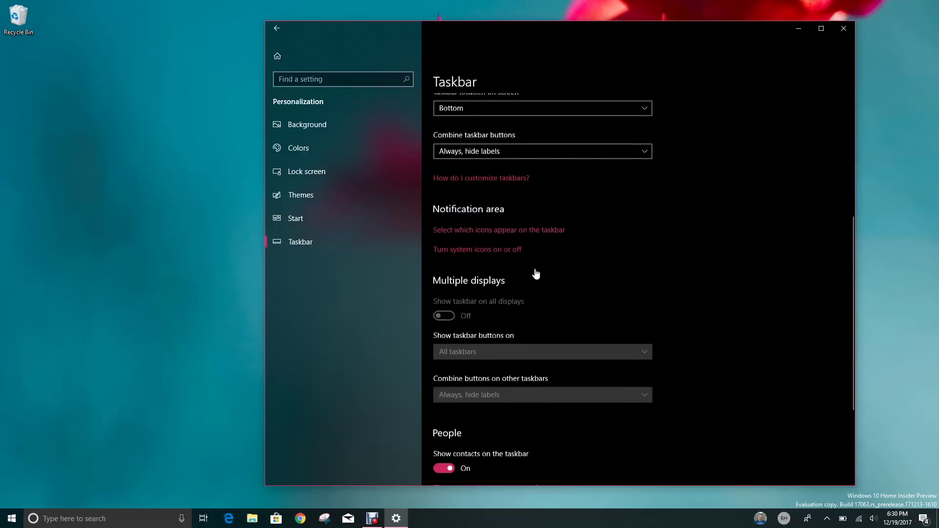
scroll(536, 274, down, 1)
click(462, 342)
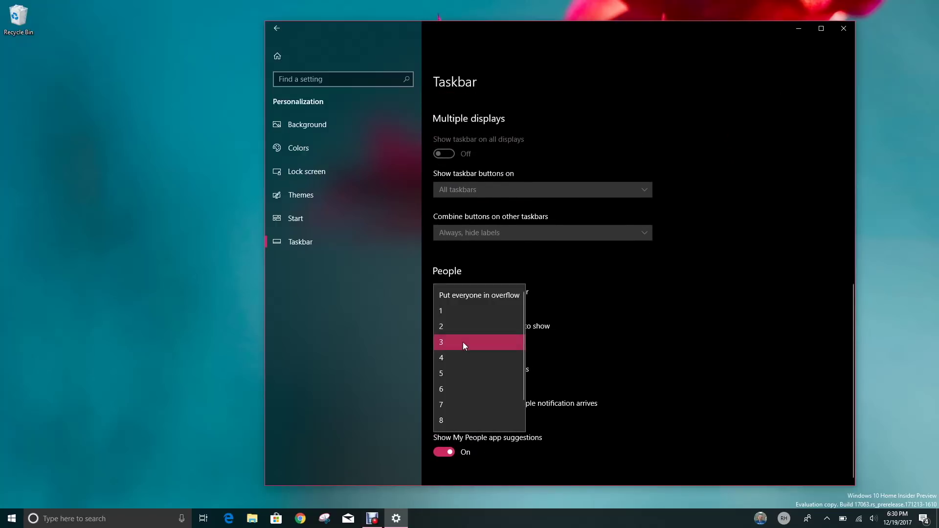
click(496, 311)
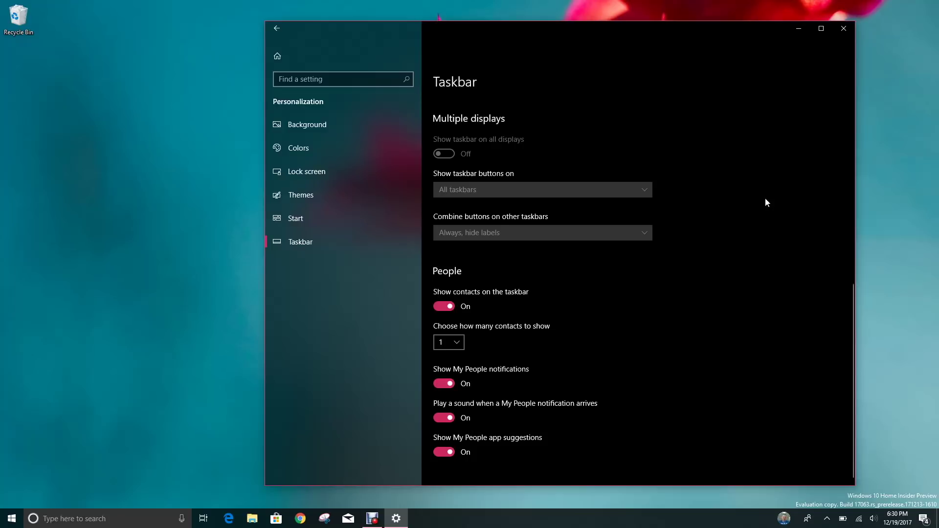
click(843, 28)
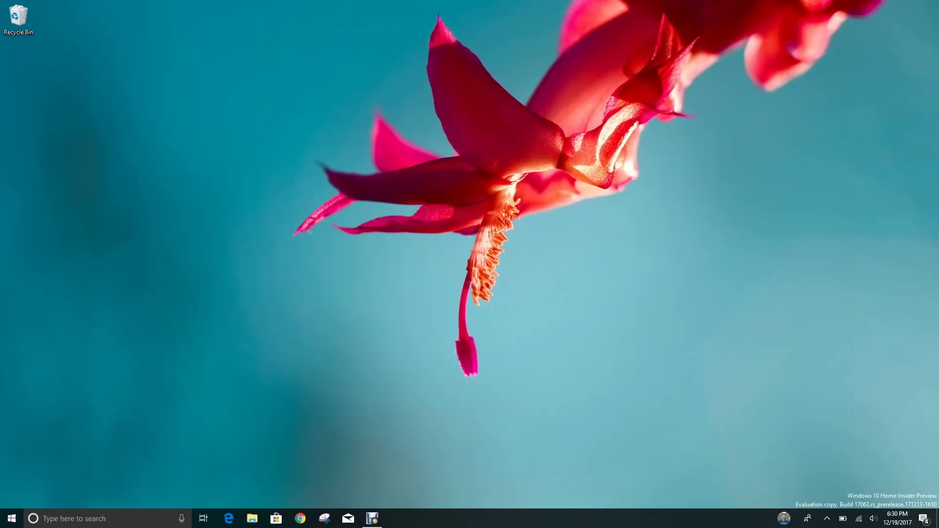
Step: Open the My People contacts list, try dragging the pinned contact, then close the list
click(808, 519)
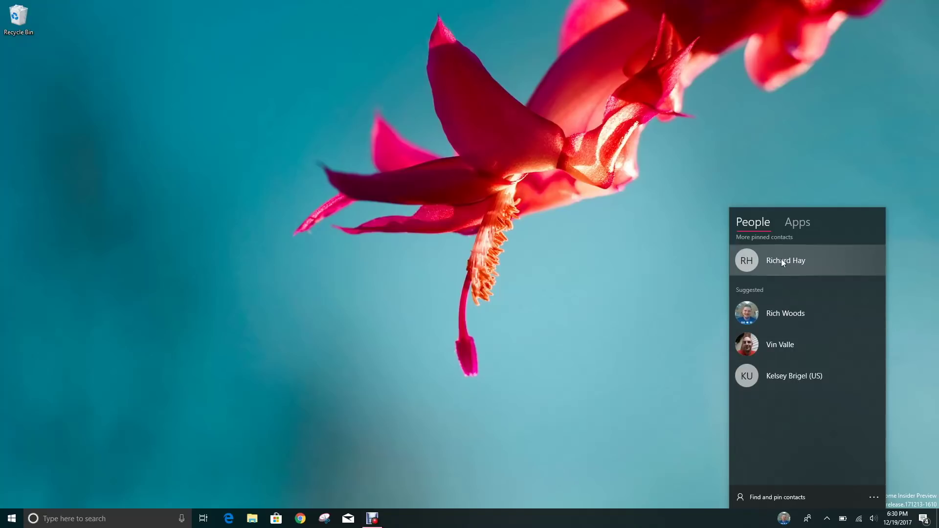
drag(797, 268, 791, 339)
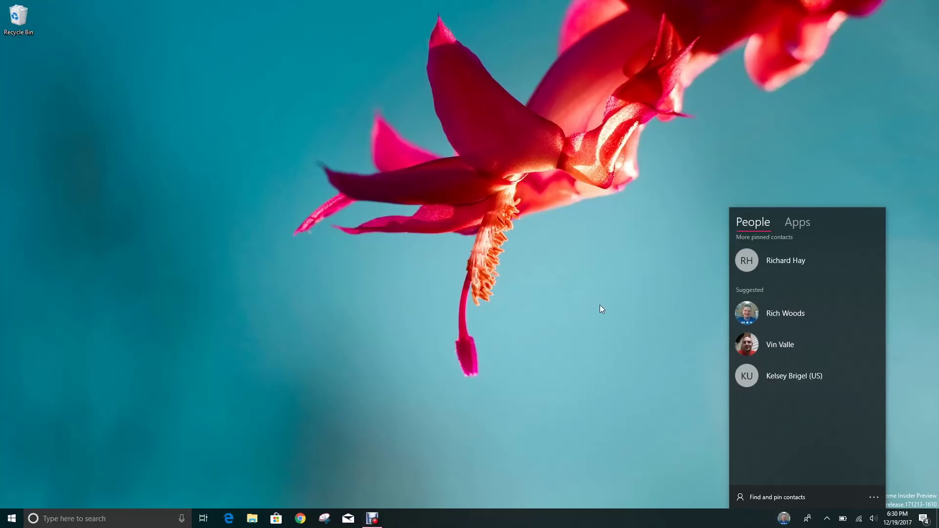
click(631, 313)
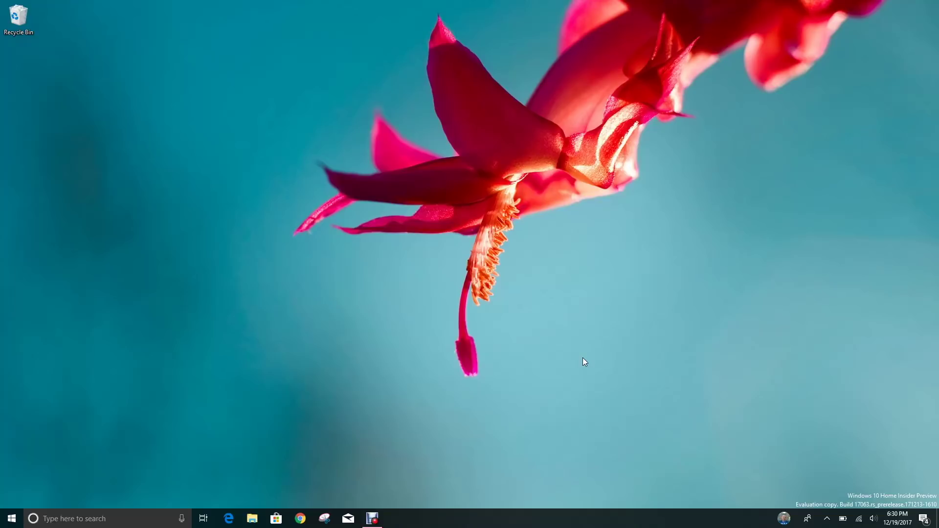
click(12, 519)
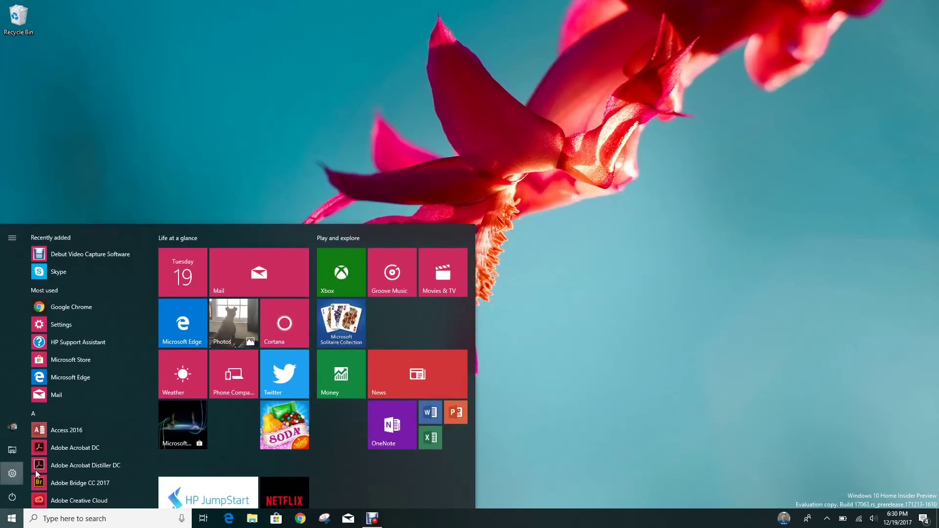
Step: Open System > Display's Advanced display settings, showing Display 1 at 1920 × 1080, 60 Hz
click(11, 474)
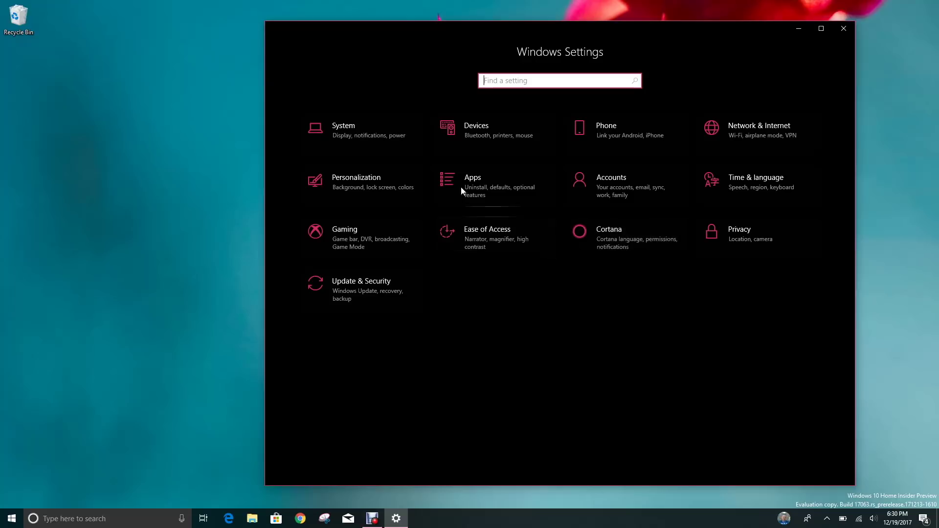
click(365, 149)
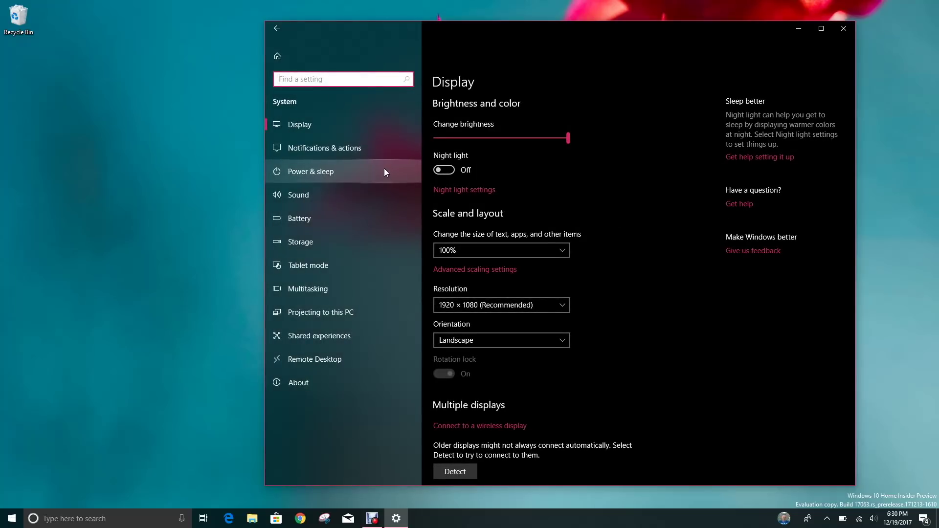
click(315, 125)
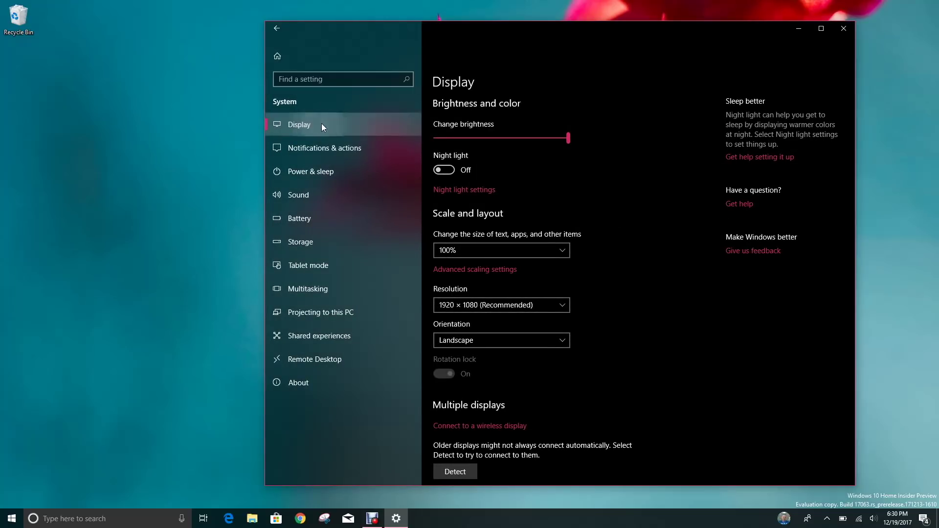
scroll(600, 288, down, 2)
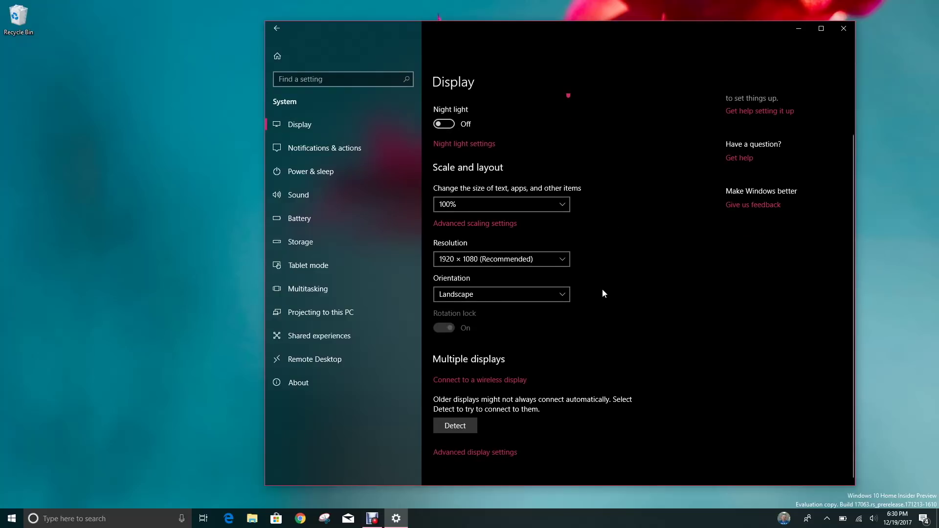
click(494, 452)
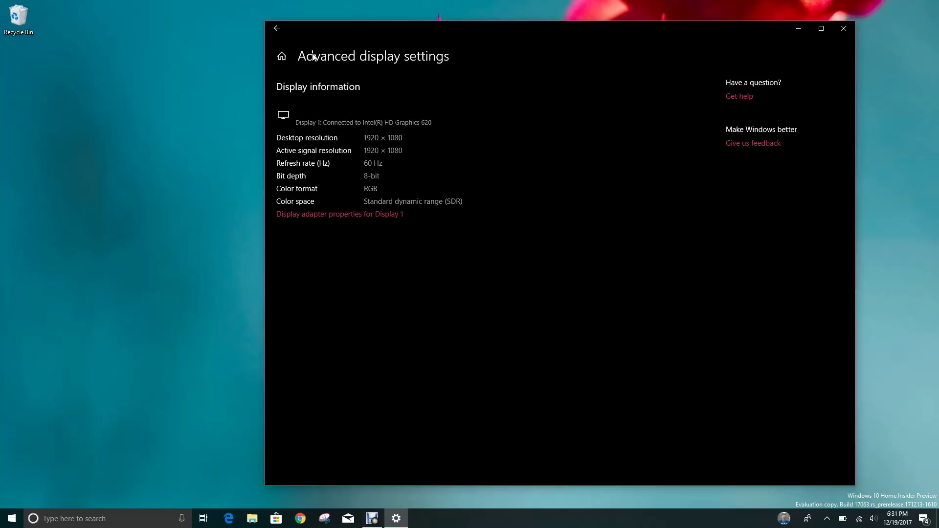
Step: Turn on 'Let Windows try to fix apps so they're not blurry' in Advanced scaling settings
click(277, 30)
click(482, 270)
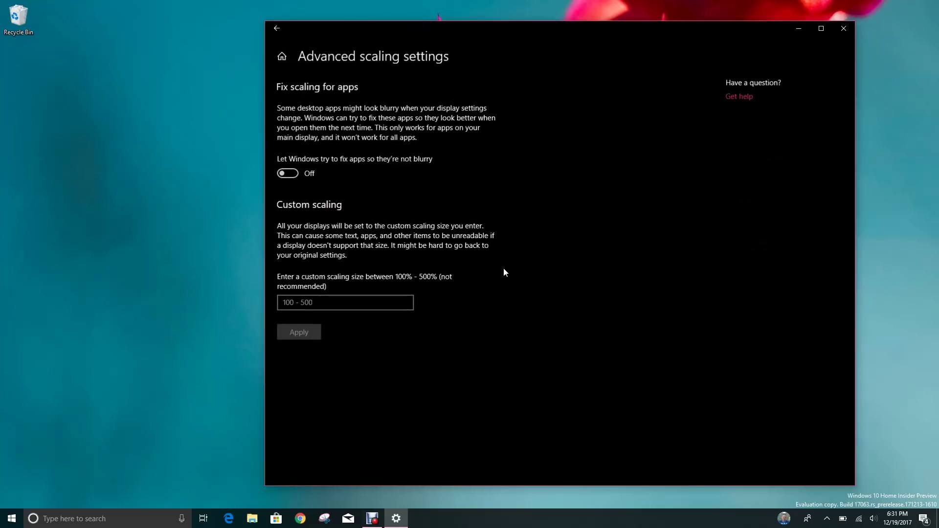
click(292, 174)
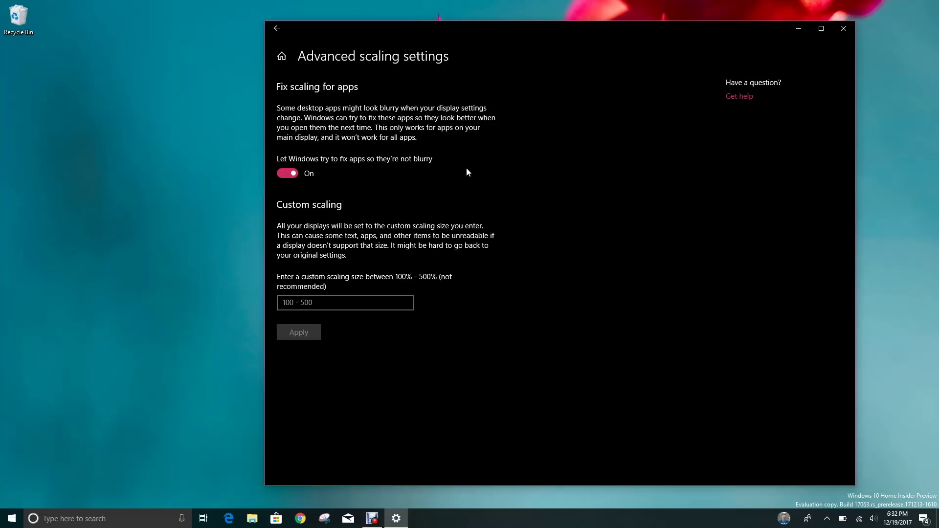
click(277, 28)
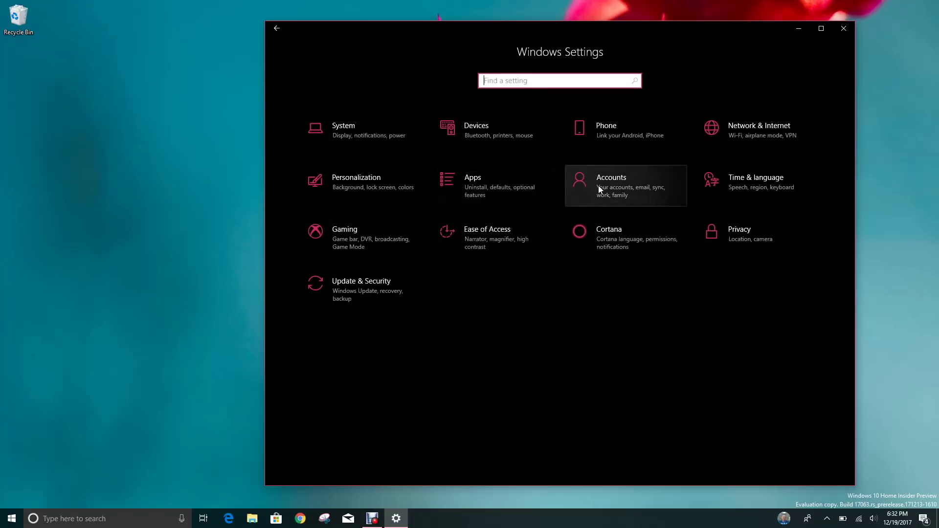
Step: Go to Time & language and show the Keyboard page with the US keyboard default
click(724, 202)
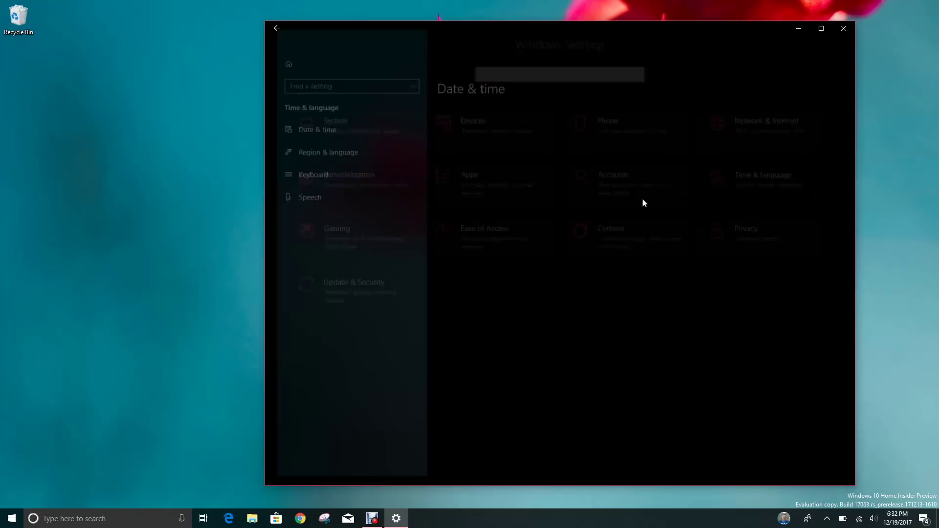
click(383, 177)
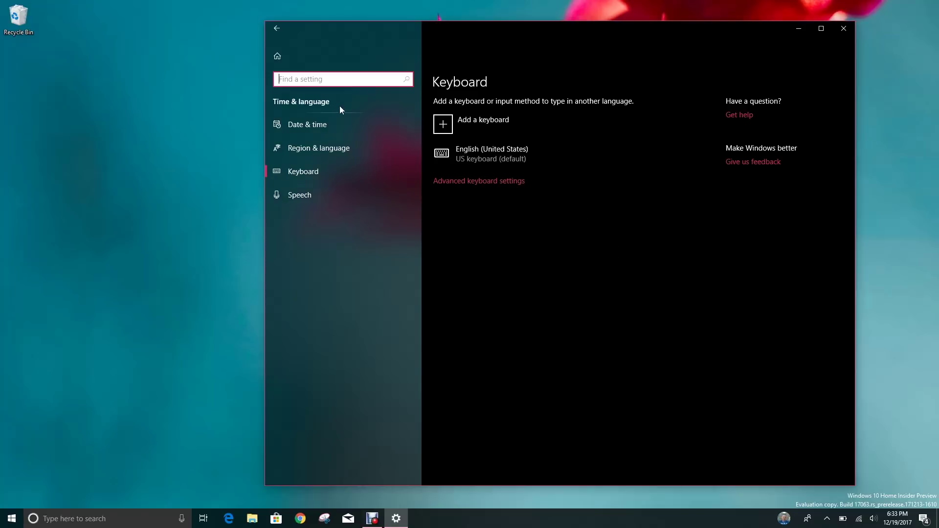
Step: Switch to the Region & language page showing United States and English (United States)
click(342, 147)
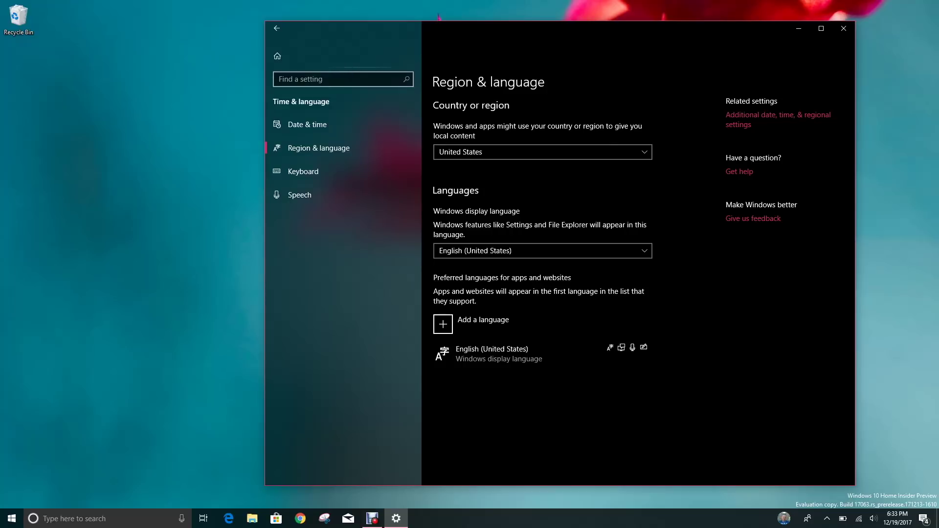
Step: Return to Settings home, look at Network & Internet, then move on to Devices
click(303, 64)
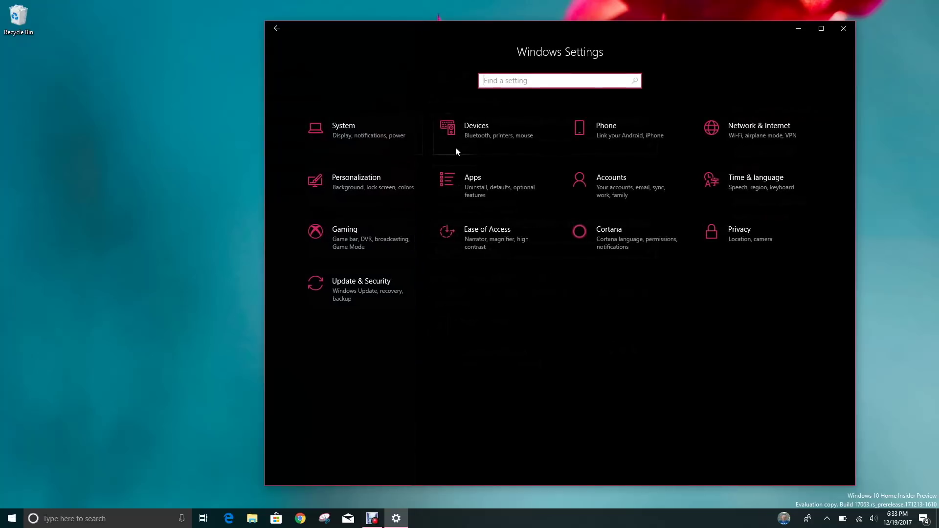
click(721, 145)
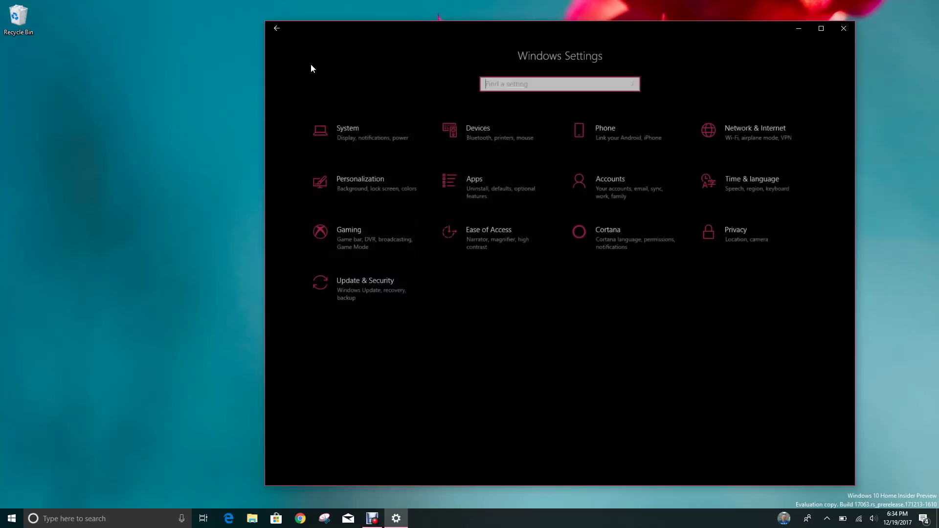
click(513, 142)
Step: Keep Segoe UI as the handwriting font on the Pen & Windows Ink page
click(339, 240)
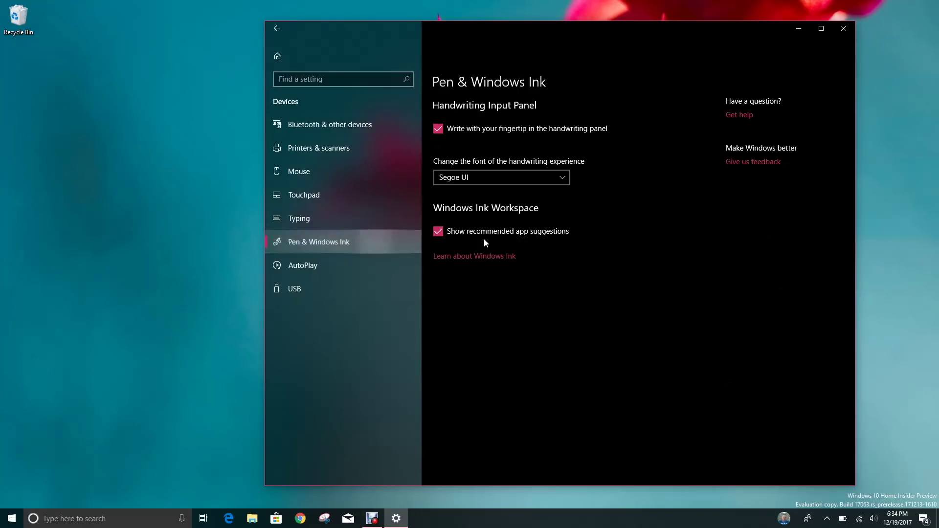
click(549, 179)
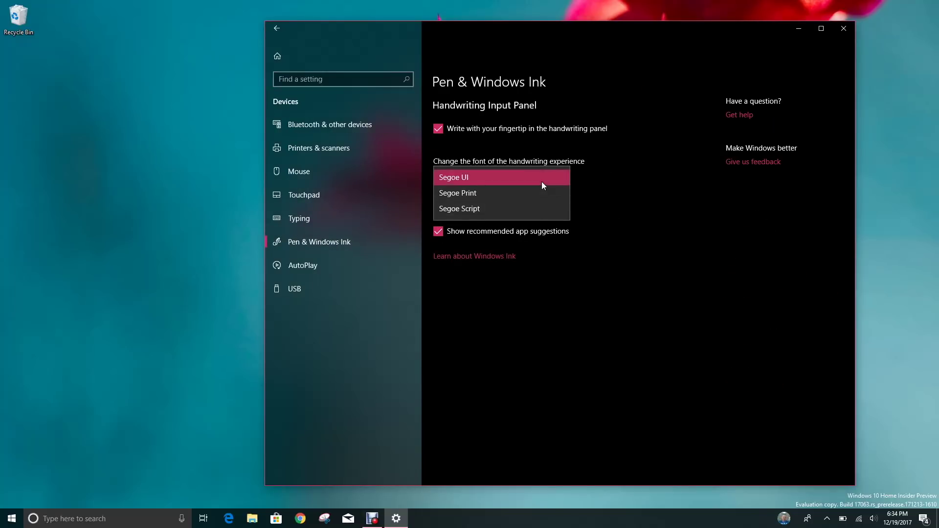
click(542, 184)
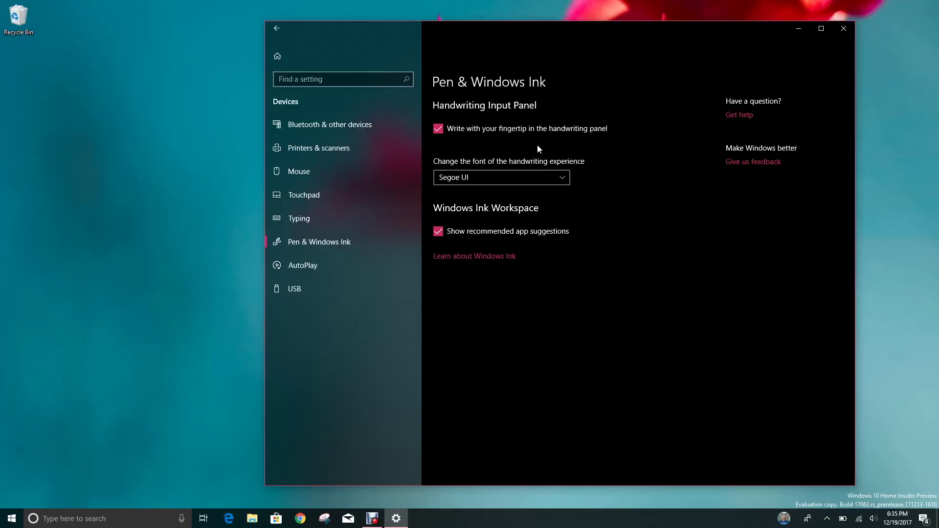
click(371, 82)
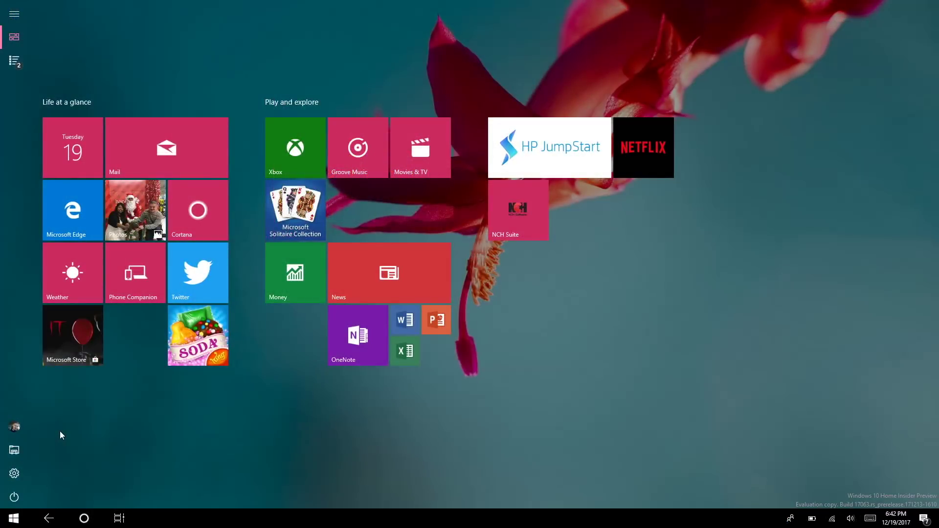
Step: Bring up the touch keyboard, switch it to the split layout and type 'e'
click(871, 518)
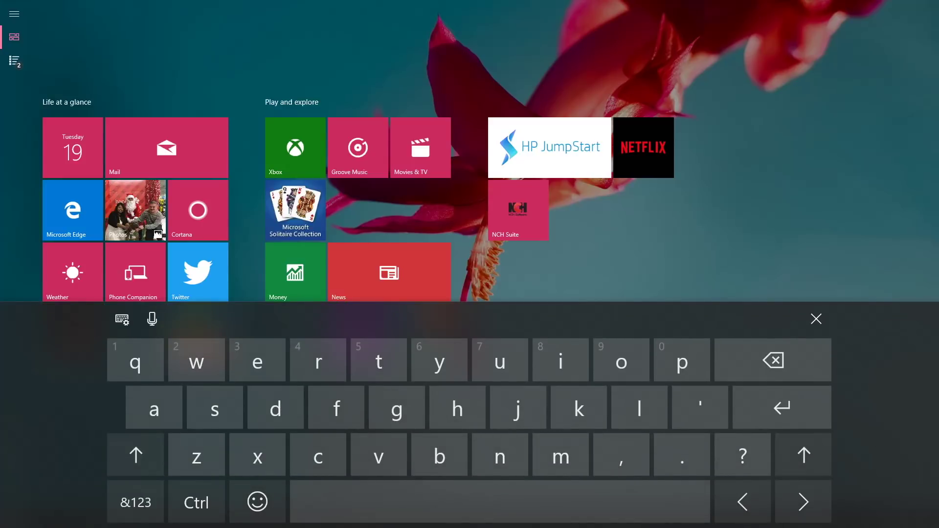
click(122, 319)
click(162, 355)
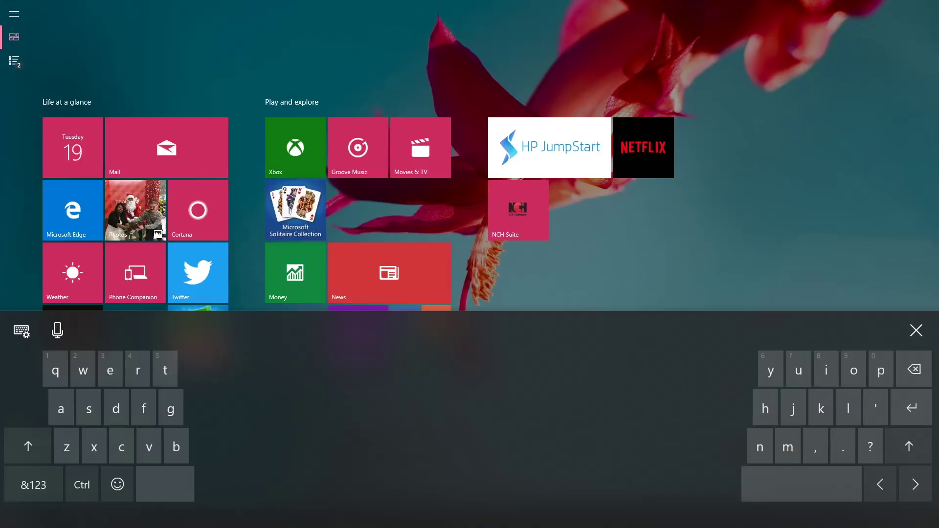
click(111, 370)
Step: Switch the touch keyboard to the full standard layout and return to the desktop
click(22, 331)
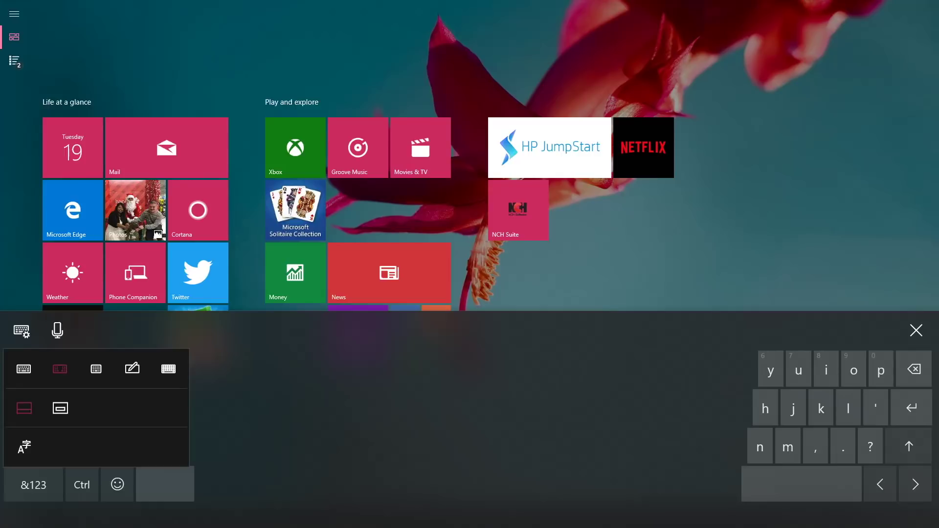
click(24, 368)
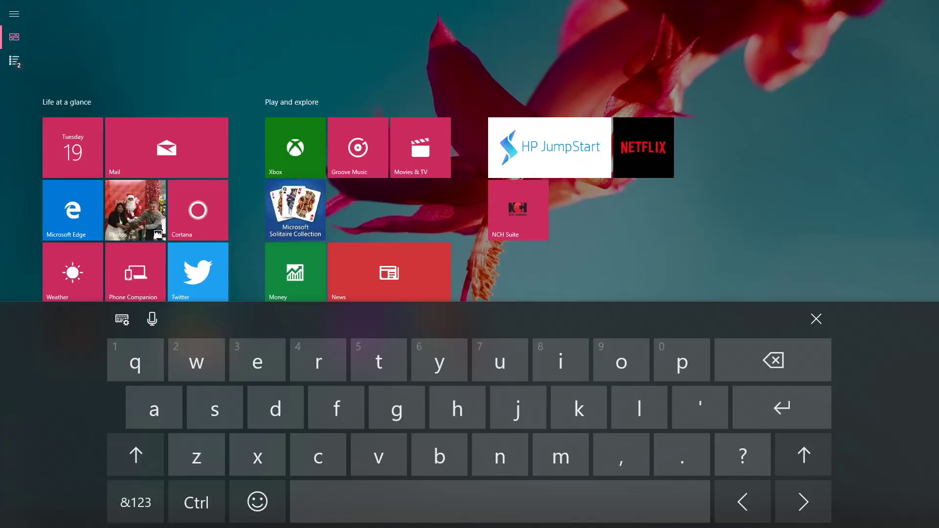
key(super)
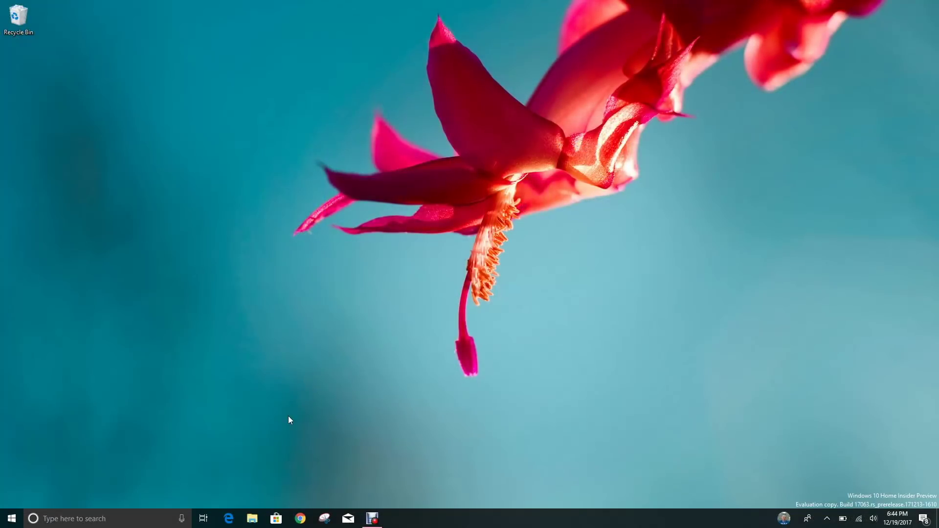
click(11, 519)
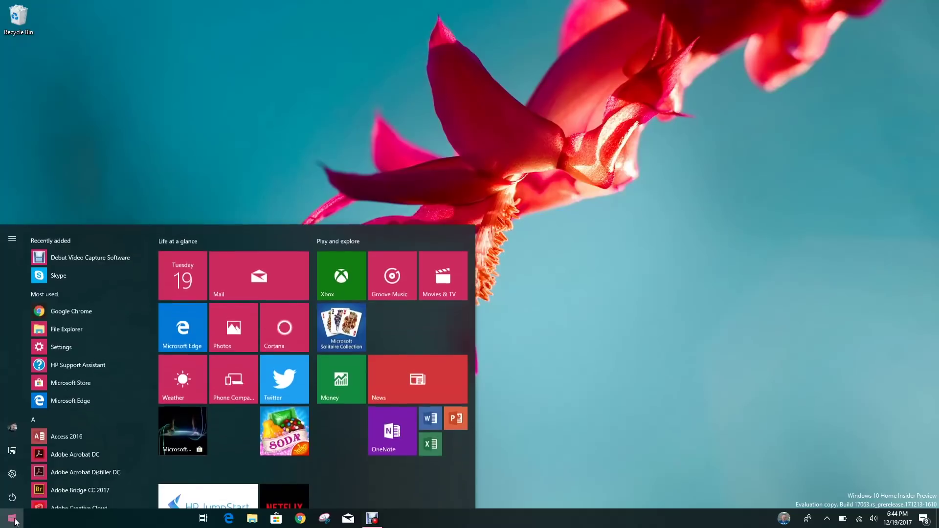
click(12, 474)
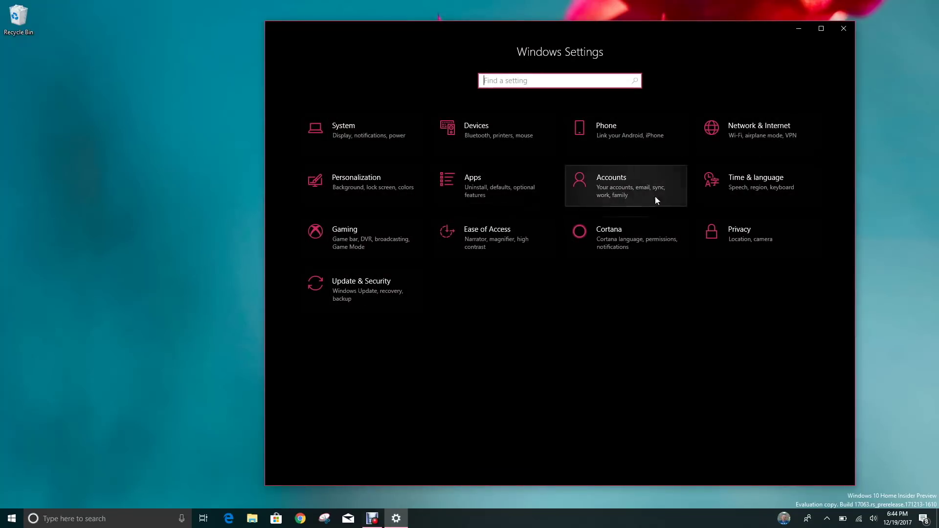
click(743, 192)
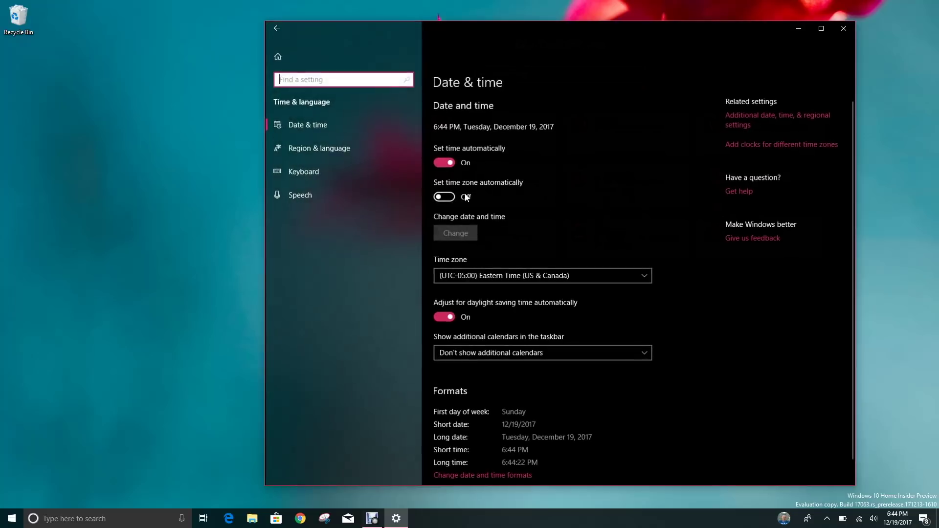
click(314, 172)
click(494, 185)
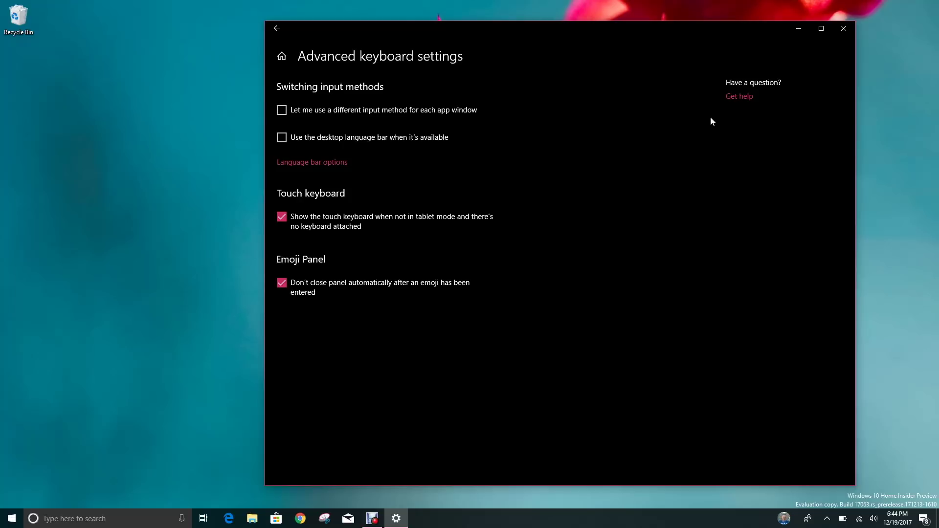
click(842, 28)
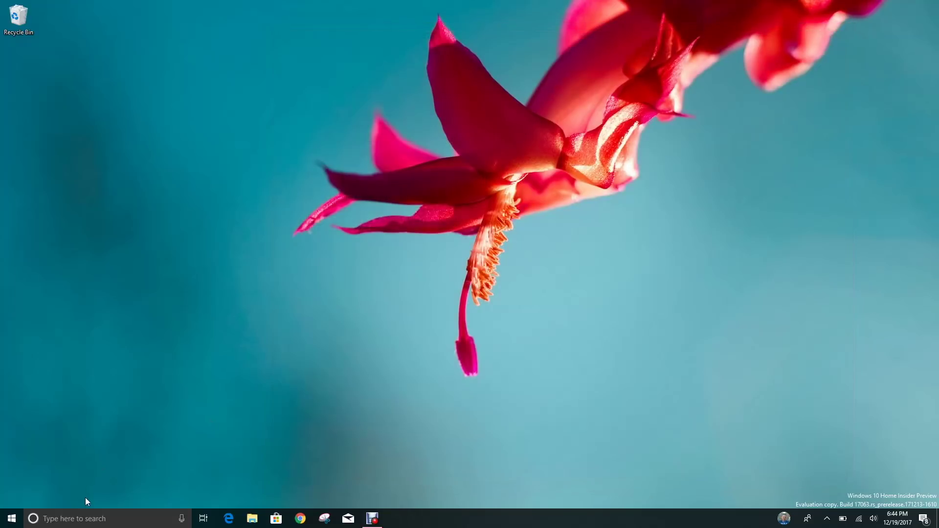
Step: Start a Cortana search and fill its box with a first run of emoji from the emoji panel
click(103, 518)
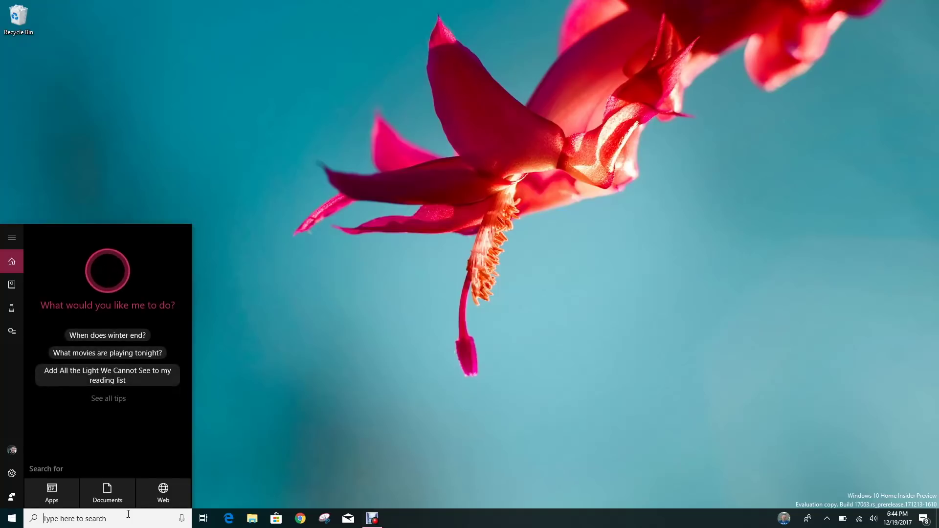
key(super+period)
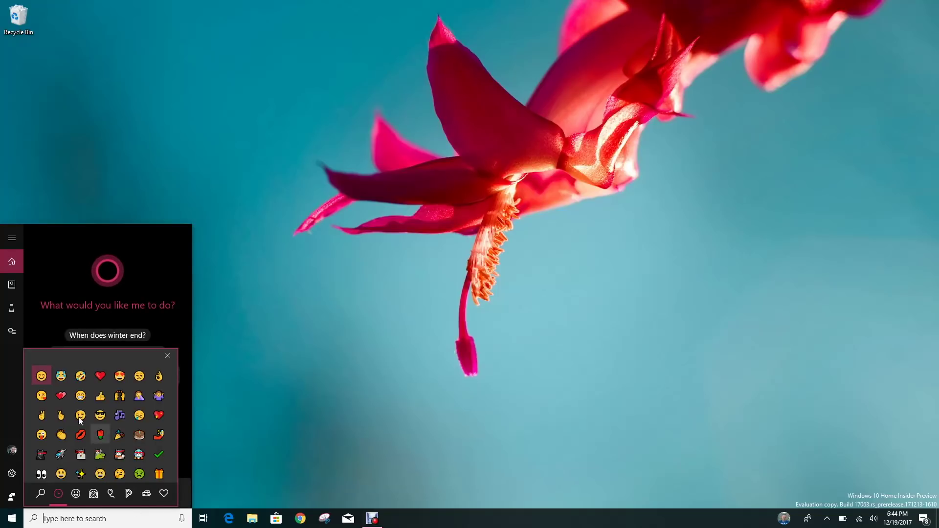
click(61, 375)
click(80, 395)
click(80, 414)
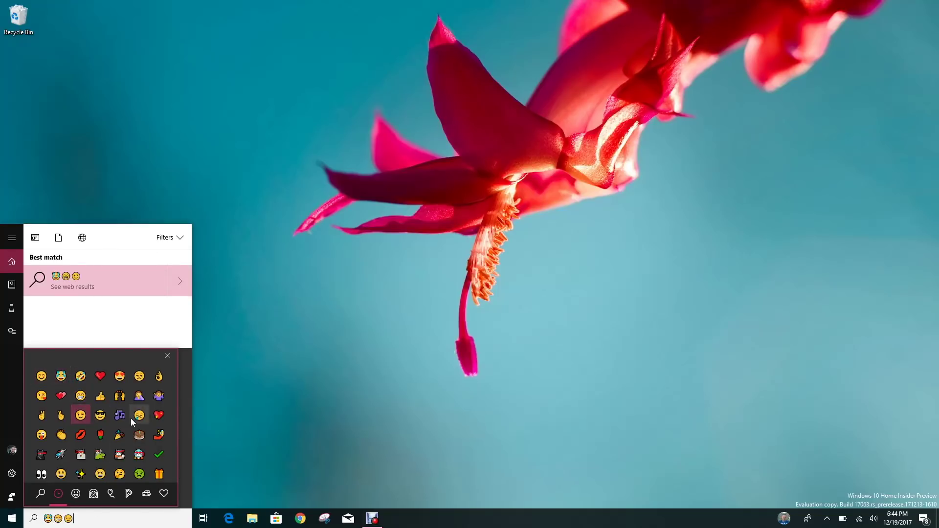
click(138, 415)
click(100, 415)
click(100, 435)
click(81, 414)
Step: Add more emoji (sunglasses, two grinning faces, two raised hands), then close the emoji panel and search
click(60, 415)
click(61, 434)
click(100, 434)
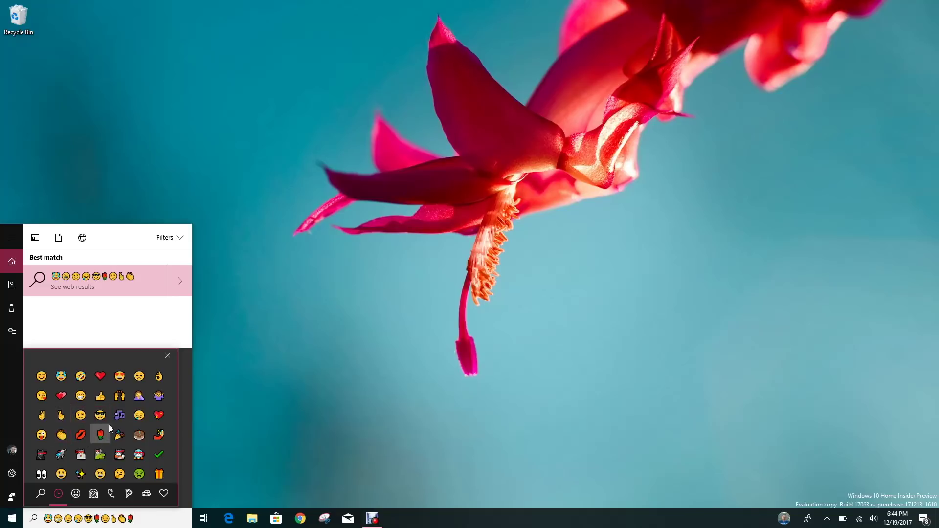
click(100, 415)
click(100, 414)
click(86, 397)
click(86, 398)
click(86, 398)
click(120, 395)
click(120, 390)
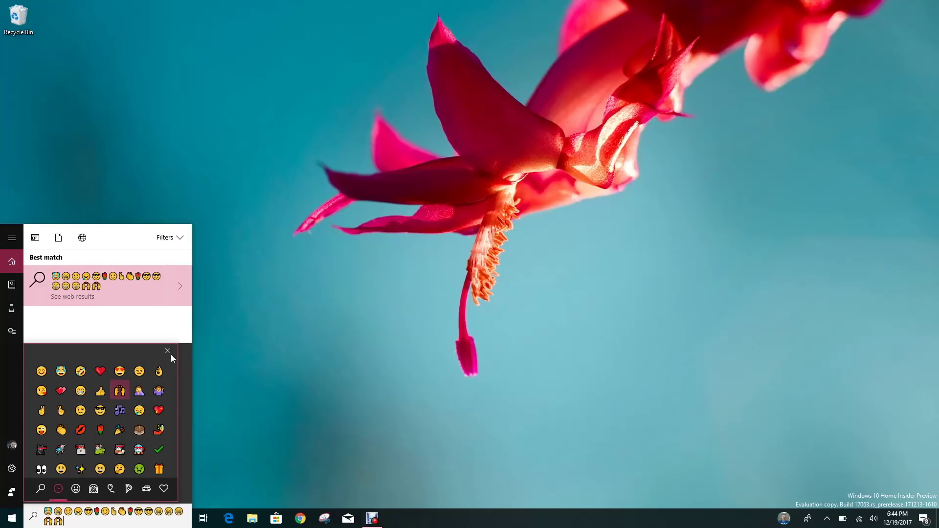
click(169, 352)
click(281, 336)
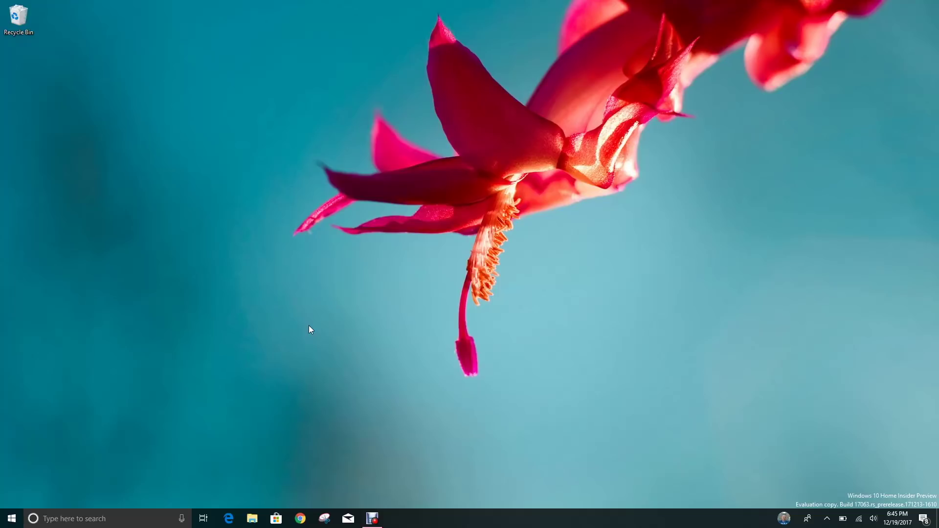
Step: In Edge, go to blogs.windows.com via 'blog' and open the Build 17063 announcement post
click(229, 518)
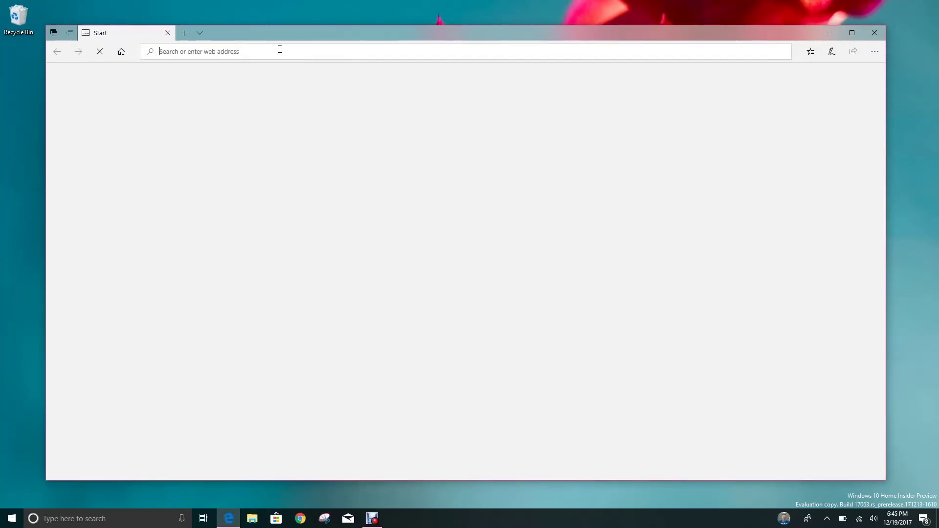
text(blog)
key(Return)
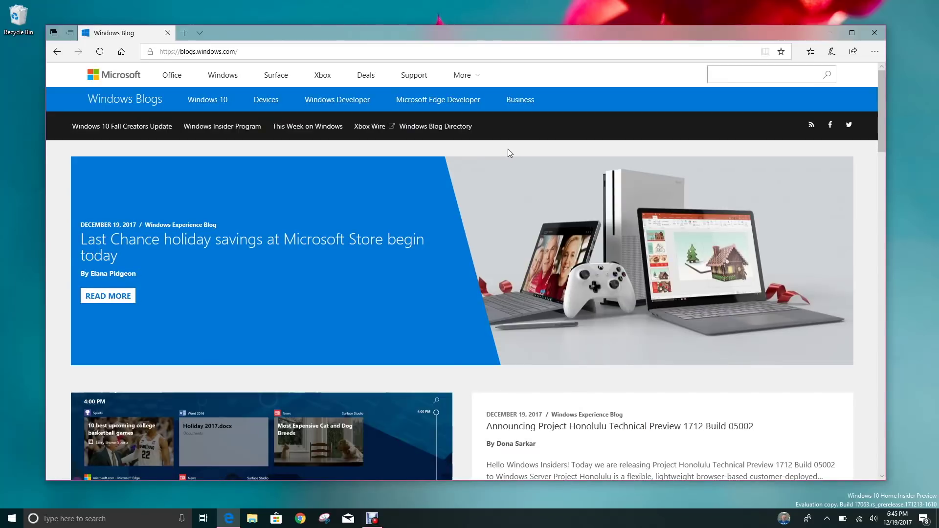
scroll(550, 262, down, 8)
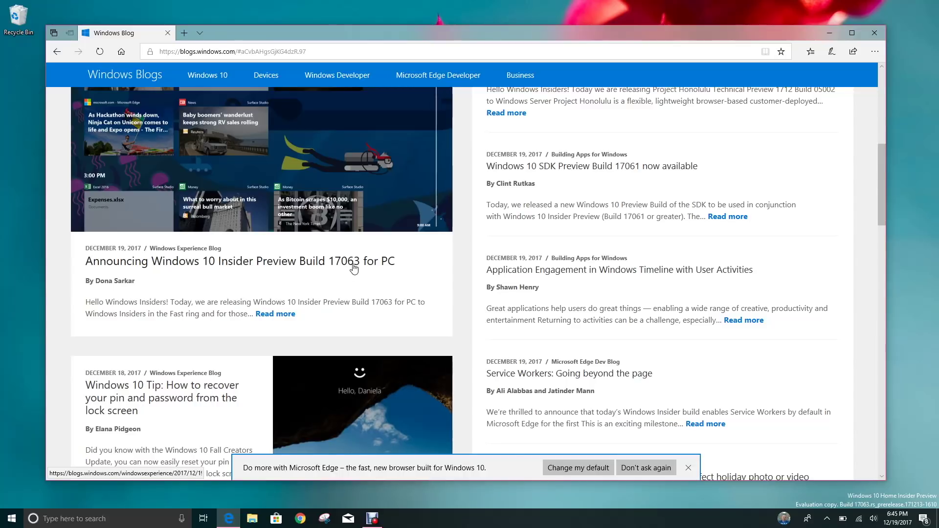
click(334, 267)
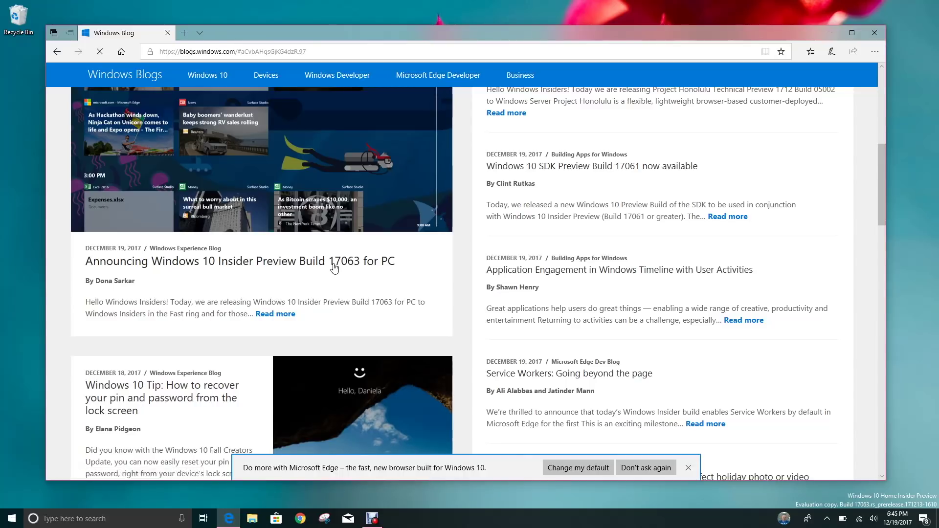
Step: Read down the Build 17063 article and dismiss the 'Do more with Microsoft Edge' banner
scroll(462, 273, down, 10)
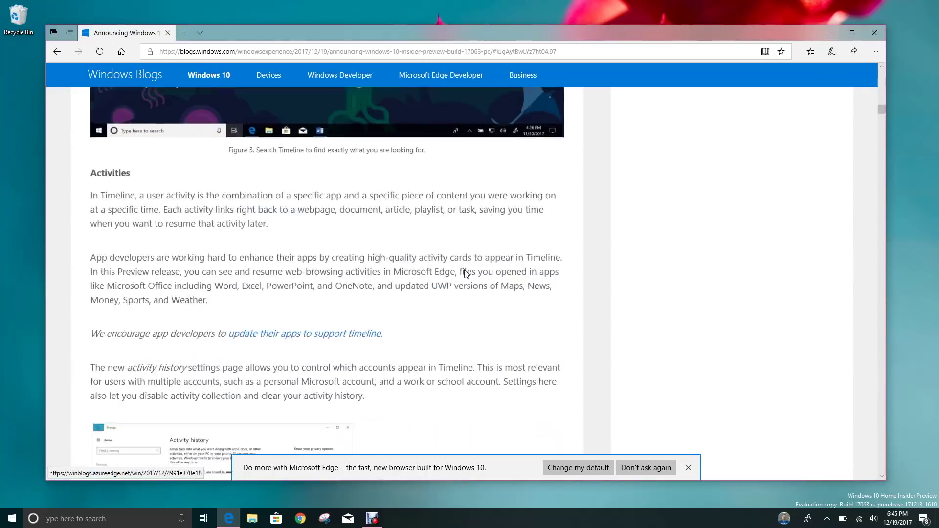
scroll(465, 273, down, 20)
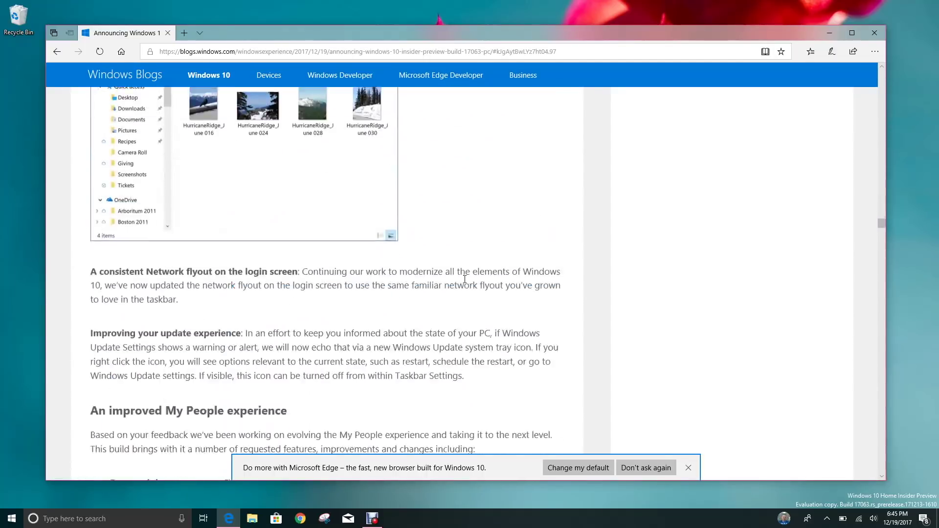
scroll(465, 278, down, 20)
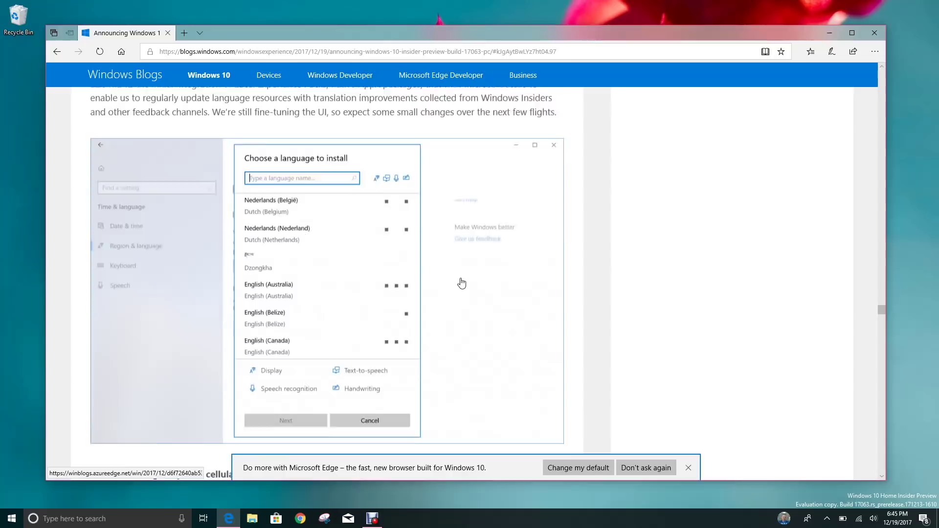
scroll(462, 283, down, 20)
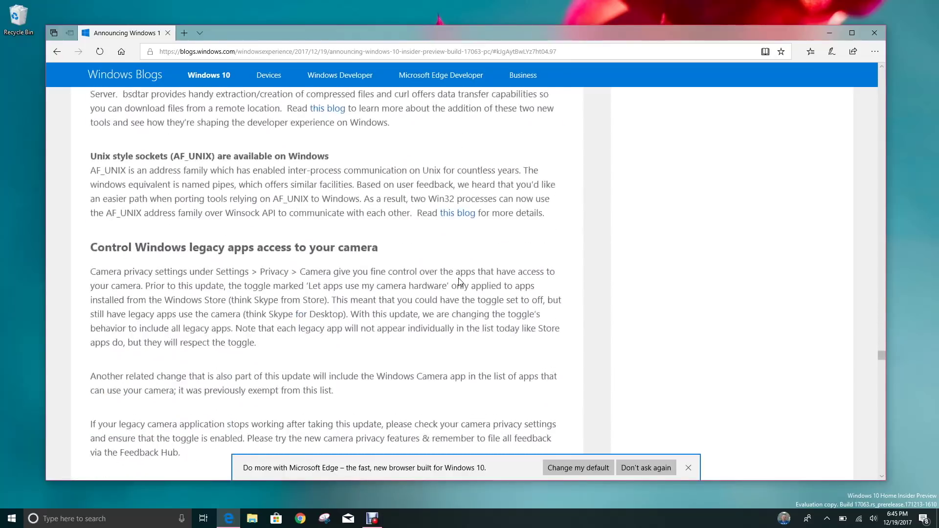
scroll(460, 283, down, 20)
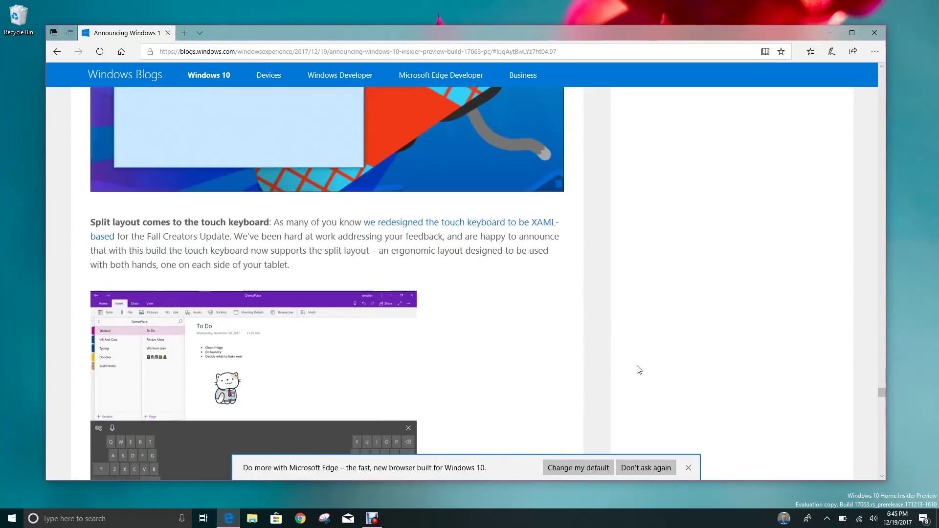
click(688, 469)
Step: Continue through the article down to its Known issues section
scroll(453, 315, down, 20)
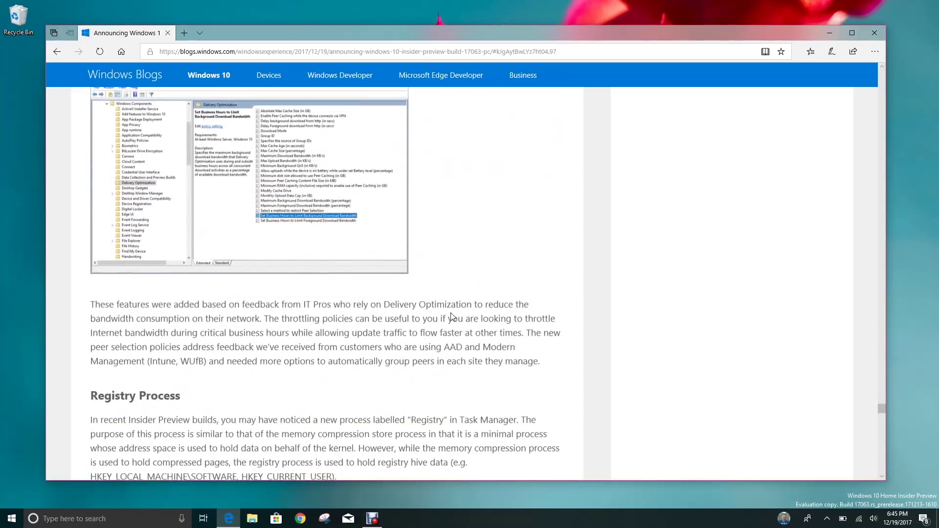
scroll(452, 317, down, 20)
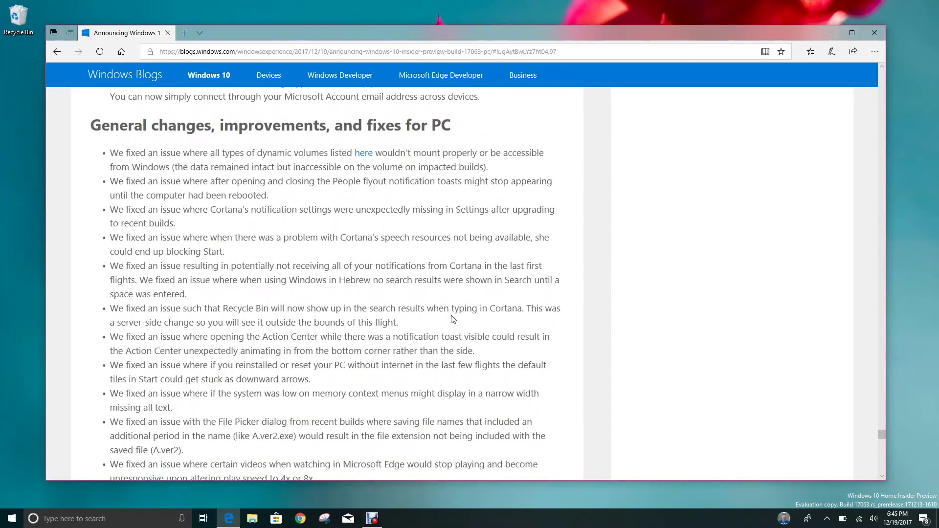
scroll(452, 319, down, 20)
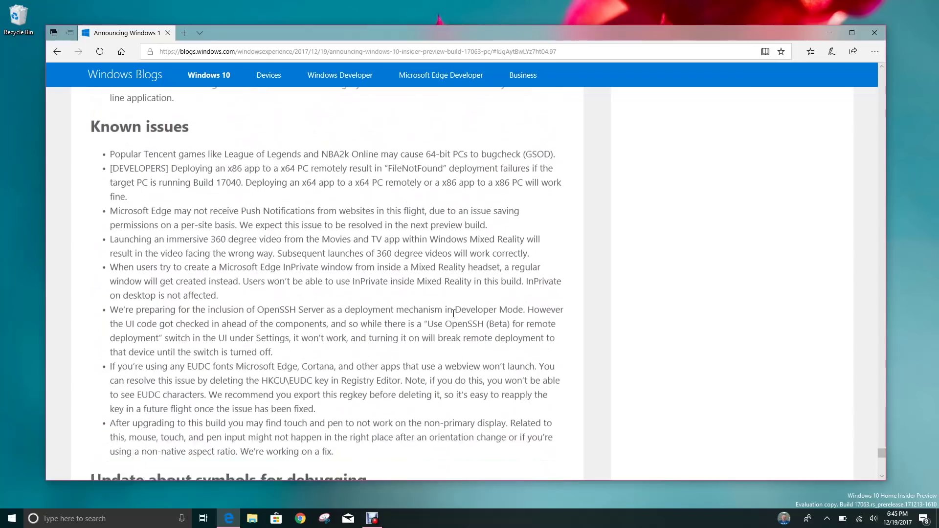
scroll(454, 314, down, 1)
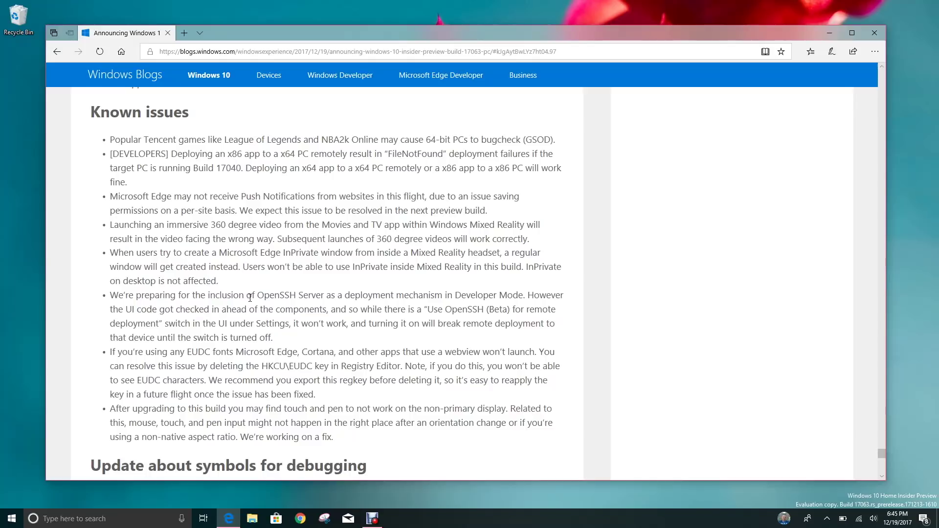
Step: Finish reviewing the Known issues and close the Microsoft Edge window
scroll(250, 298, down, 2)
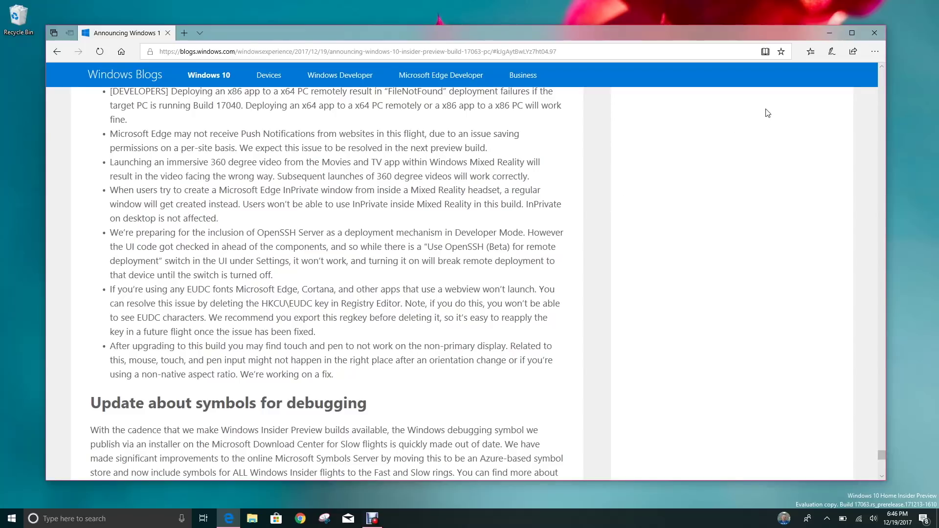
click(875, 34)
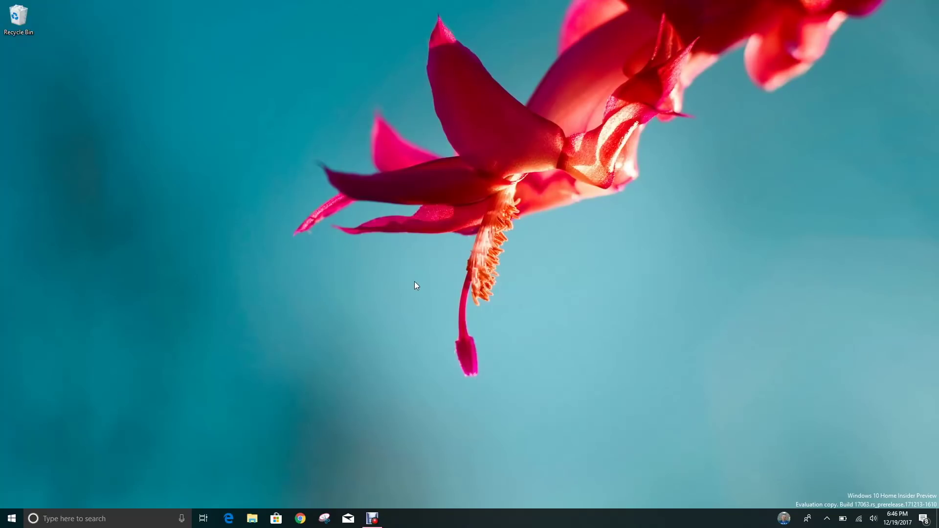